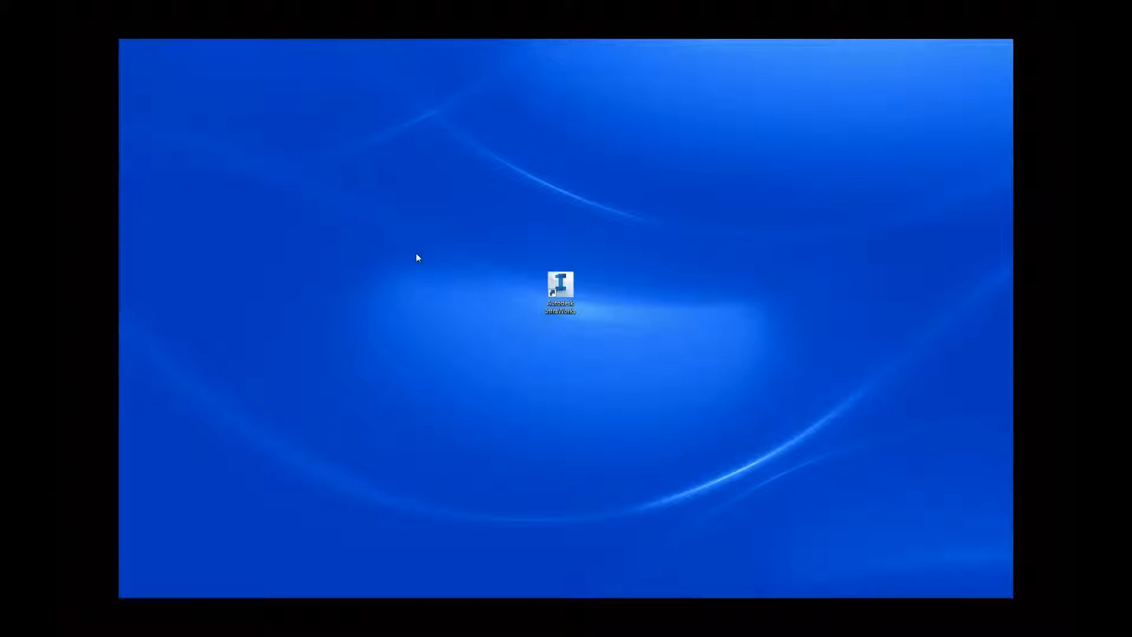
Launch Autodesk InfraWorks from the desktop and open the local model SF State.
double_click(570, 287)
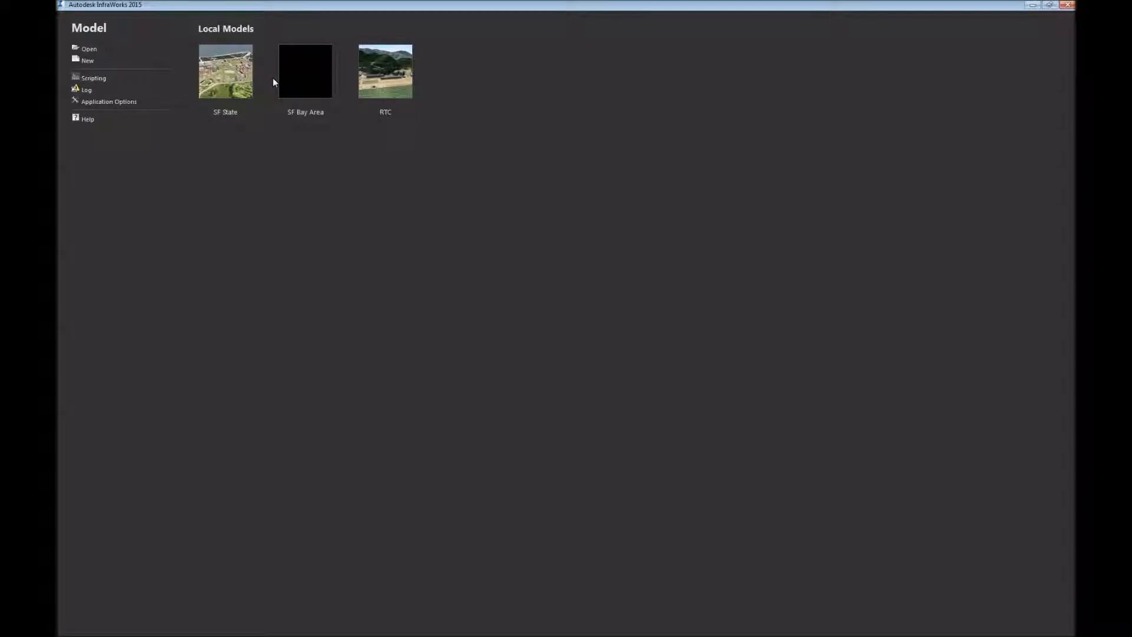
left_click(230, 78)
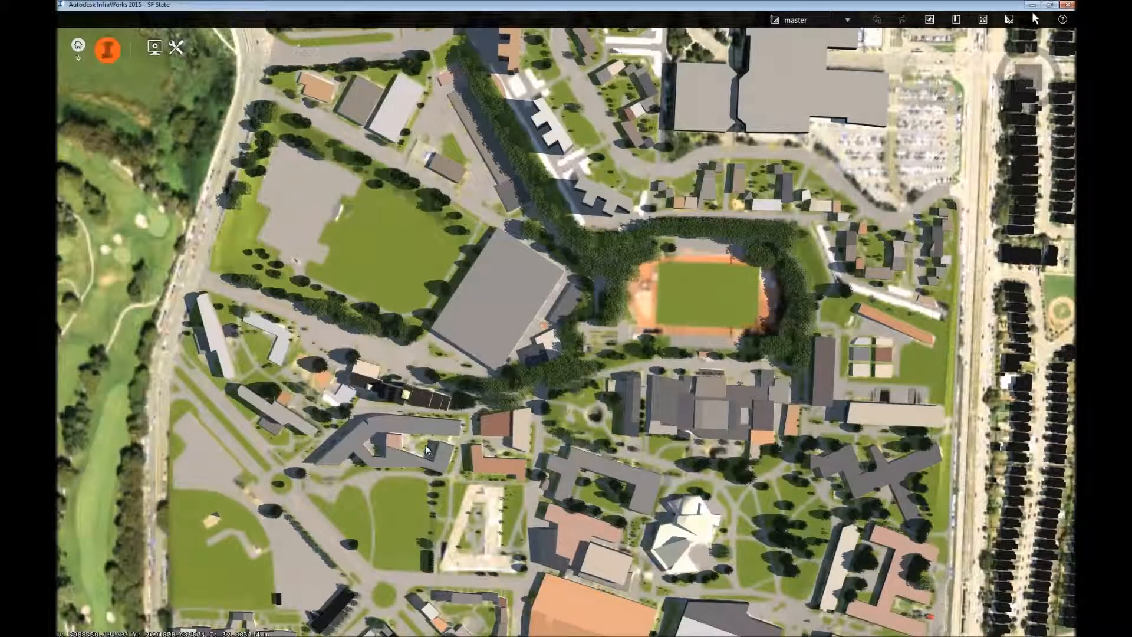
Examine the campus model in perspective, inspecting the large playing field, its surrounding trees and the stepped tower beside it.
left_click_drag(497, 432, 749, 287)
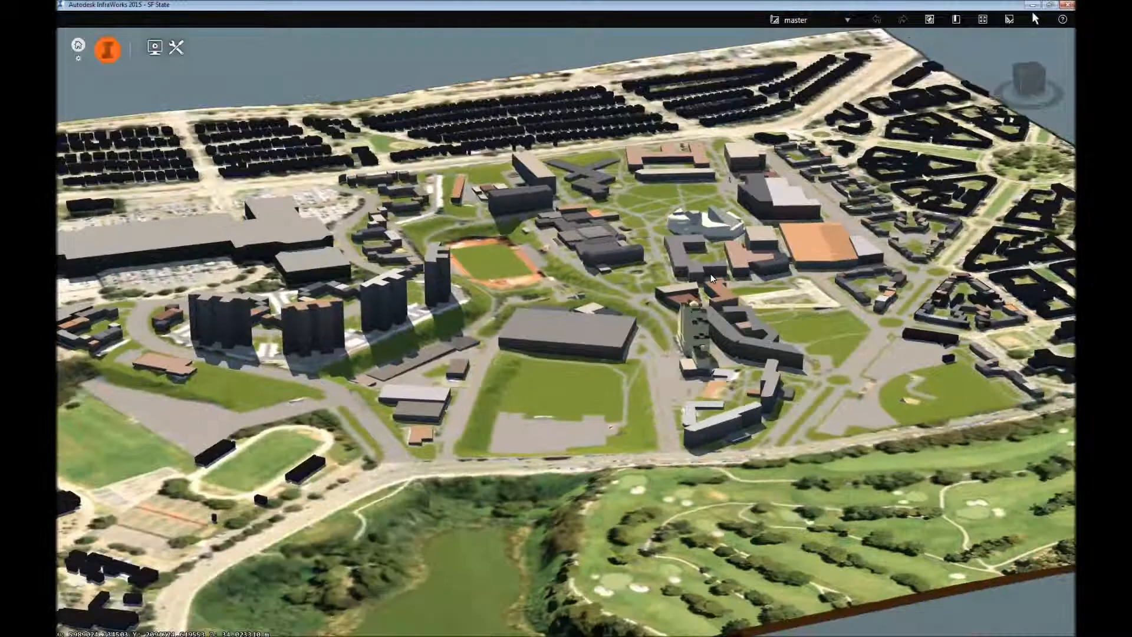
left_click_drag(634, 429, 677, 434)
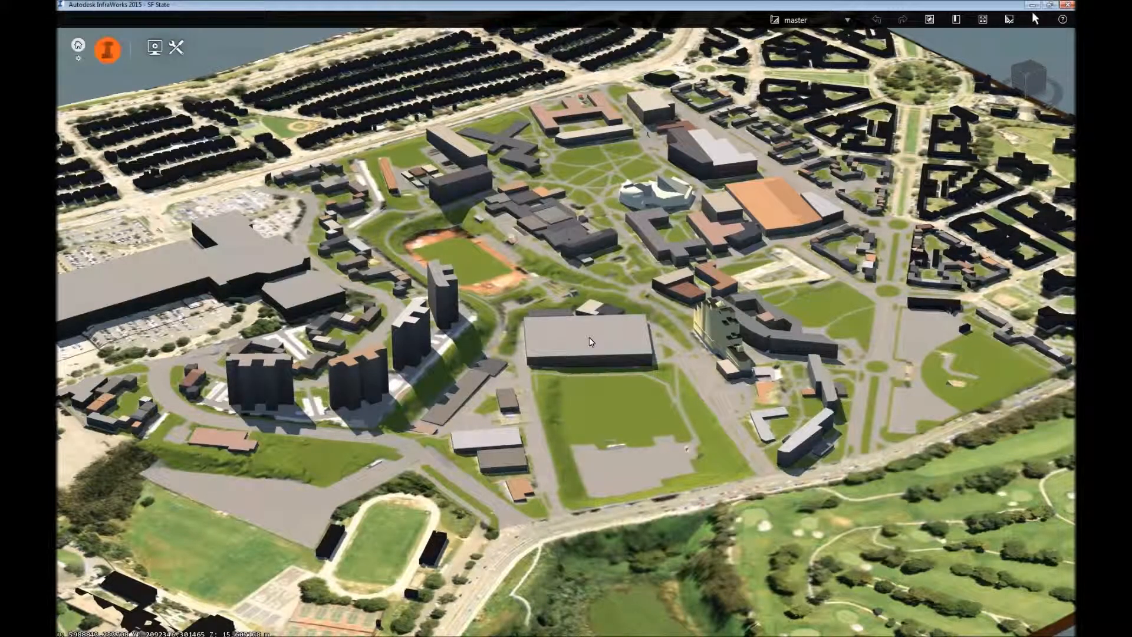
mouse_move(590, 337)
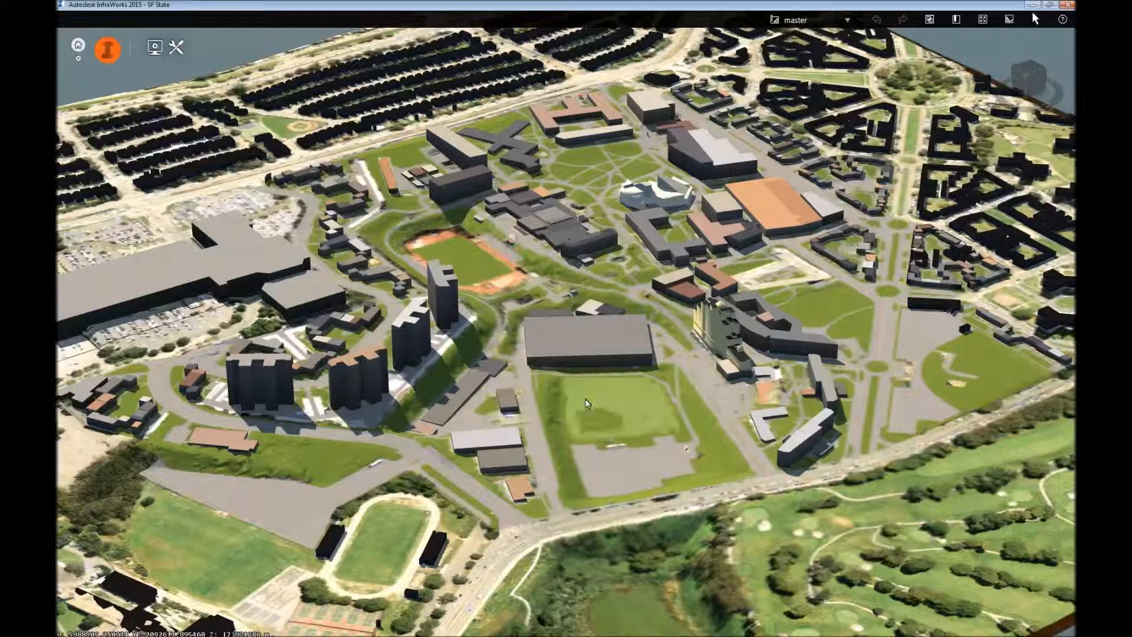
scroll(622, 404, "up", 6)
scroll(621, 351, "up", 2)
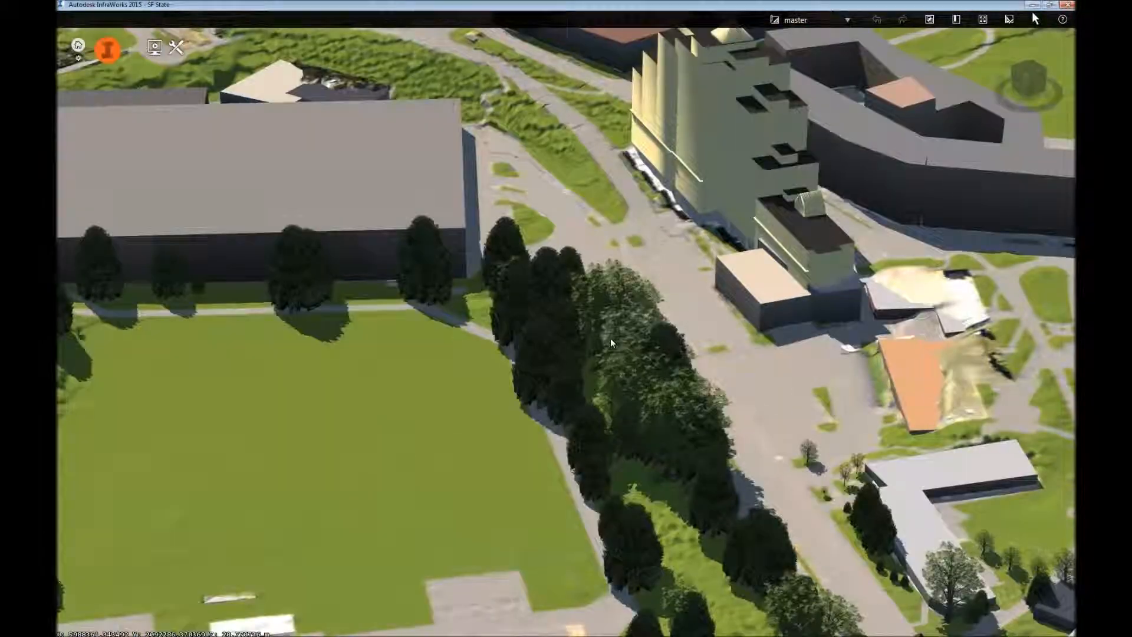
scroll(538, 408, "up", 4)
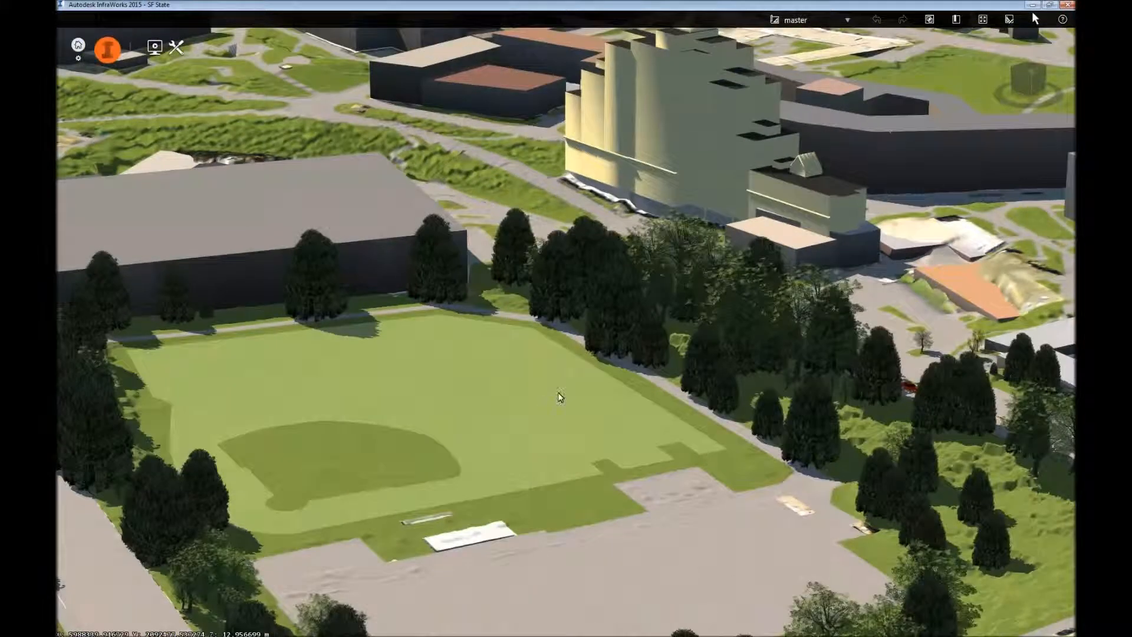
left_click_drag(559, 394, 552, 298)
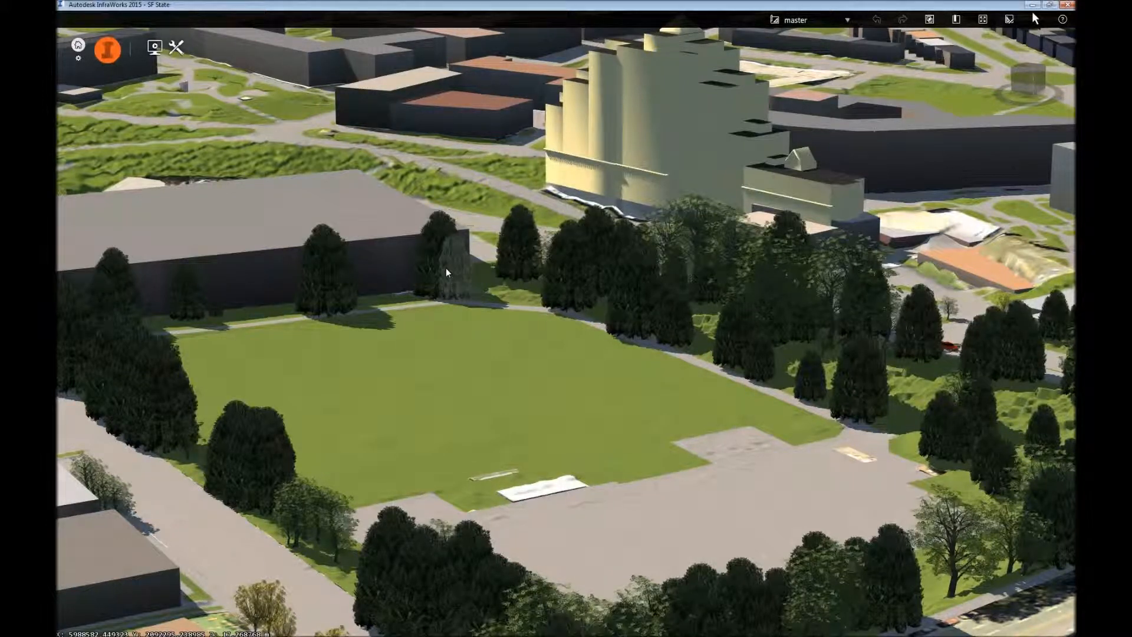
left_click_drag(465, 320, 416, 364)
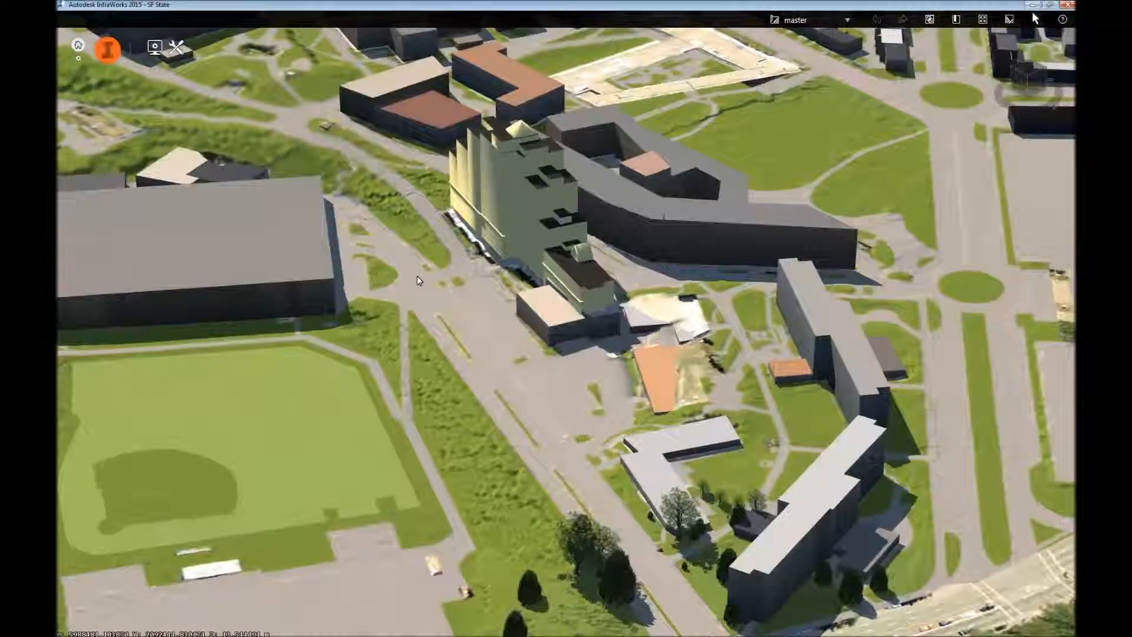
middle_click_drag(417, 275, 553, 366)
left_click_drag(384, 302, 388, 270)
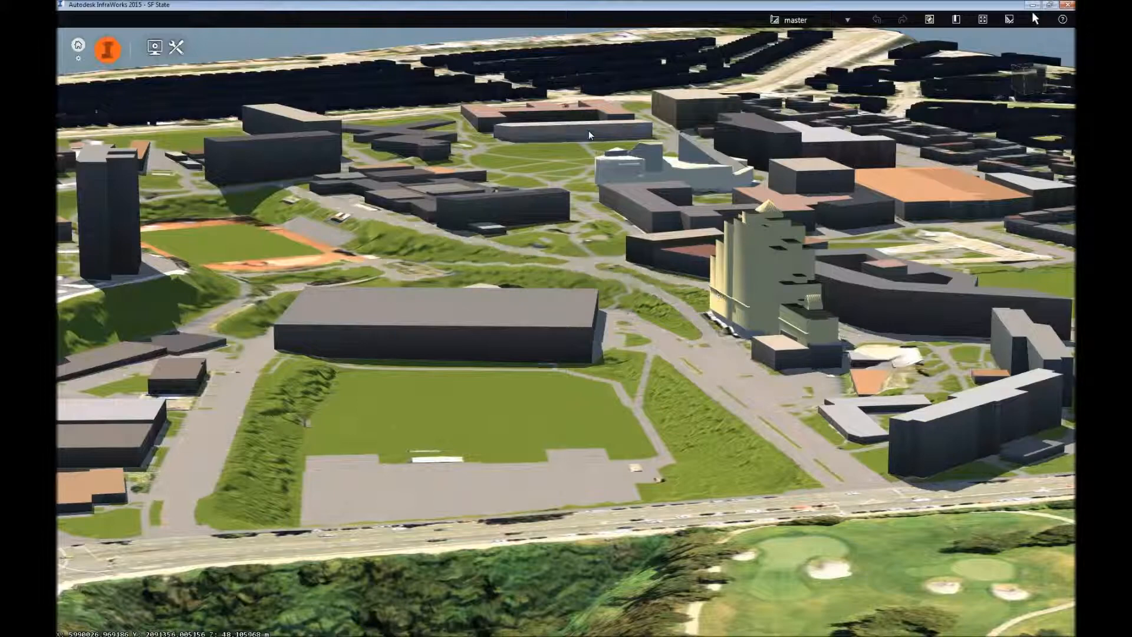
Examine the central campus buildings, the lawns around the white faceted building and the sports field with the orange border.
left_click_drag(589, 129, 577, 197)
scroll(553, 224, "up", 3)
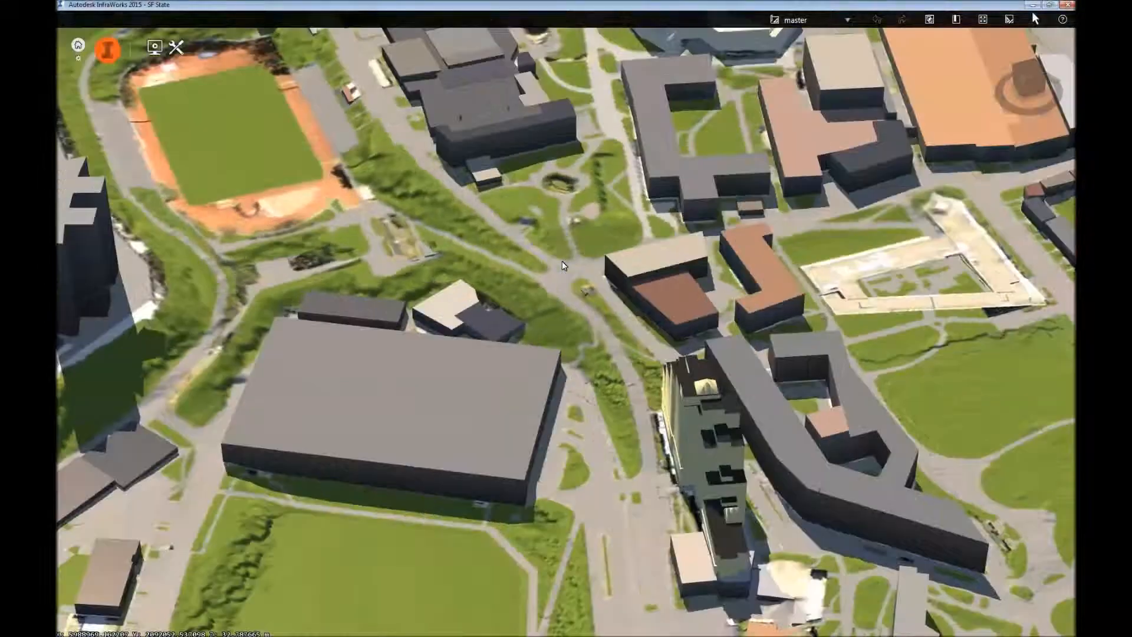
scroll(578, 253, "up", 2)
left_click_drag(579, 252, 550, 225)
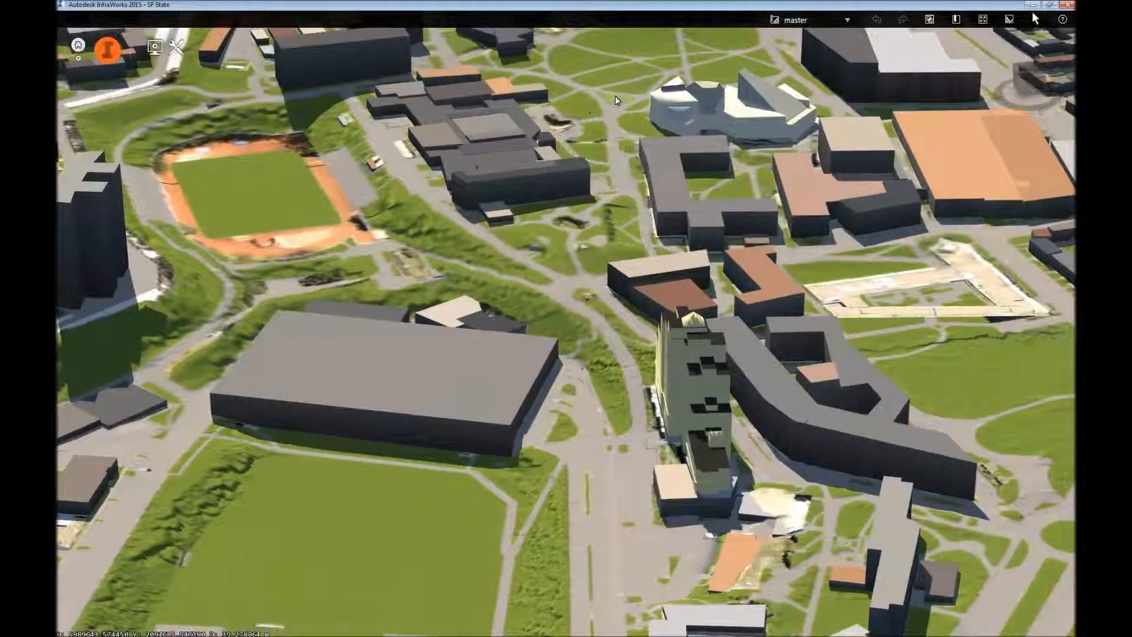
middle_click_drag(615, 96, 613, 122)
middle_click_drag(565, 305, 539, 326)
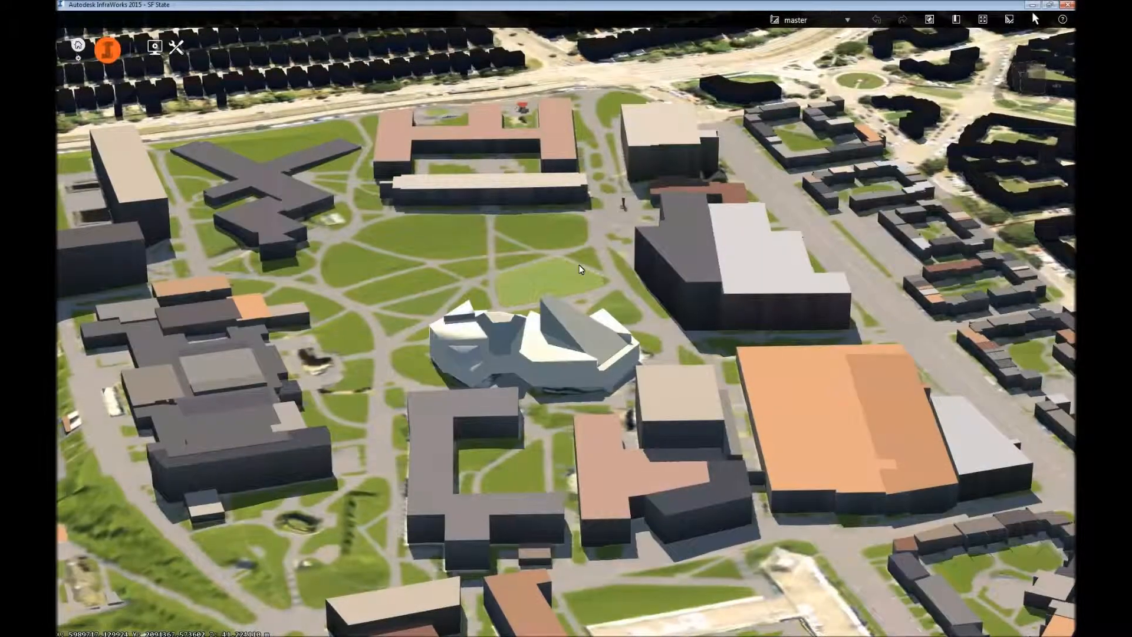
left_click_drag(539, 273, 686, 232)
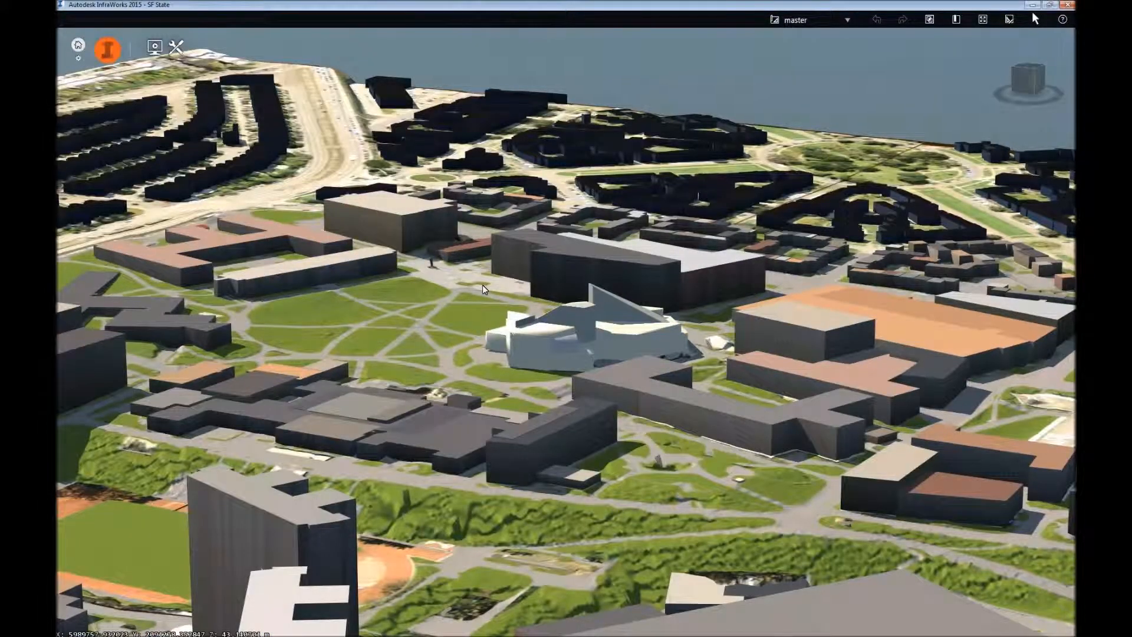
mouse_move(481, 285)
left_mouse_down()
mouse_move(421, 316)
mouse_move(406, 341)
mouse_move(394, 339)
mouse_move(480, 281)
left_mouse_up()
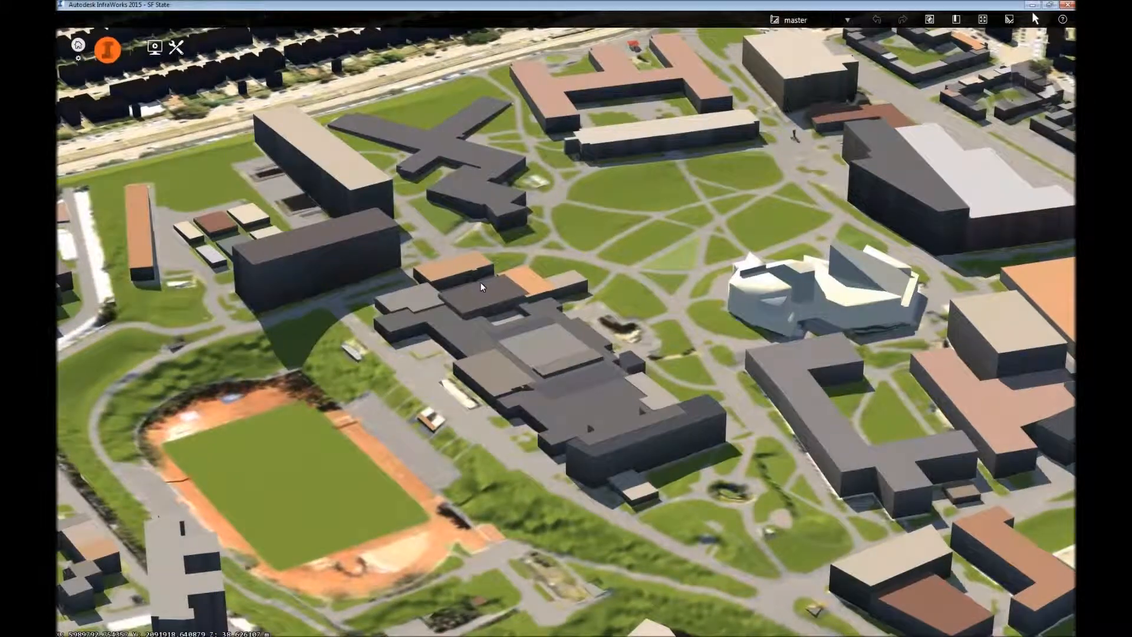
right_click_drag(480, 281, 492, 217)
left_click_drag(512, 312, 471, 323)
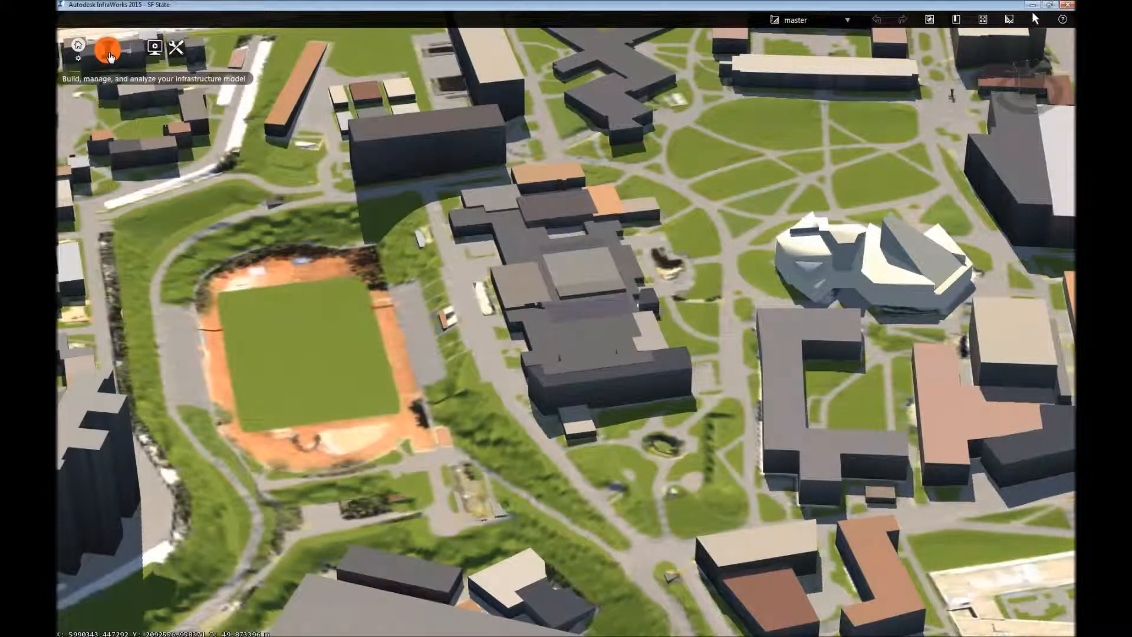
Open the model's data sources and review the Buildings, City Furniture, Coverage Areas, Pipelines, Terrain and Trees groups.
mouse_move(123, 57)
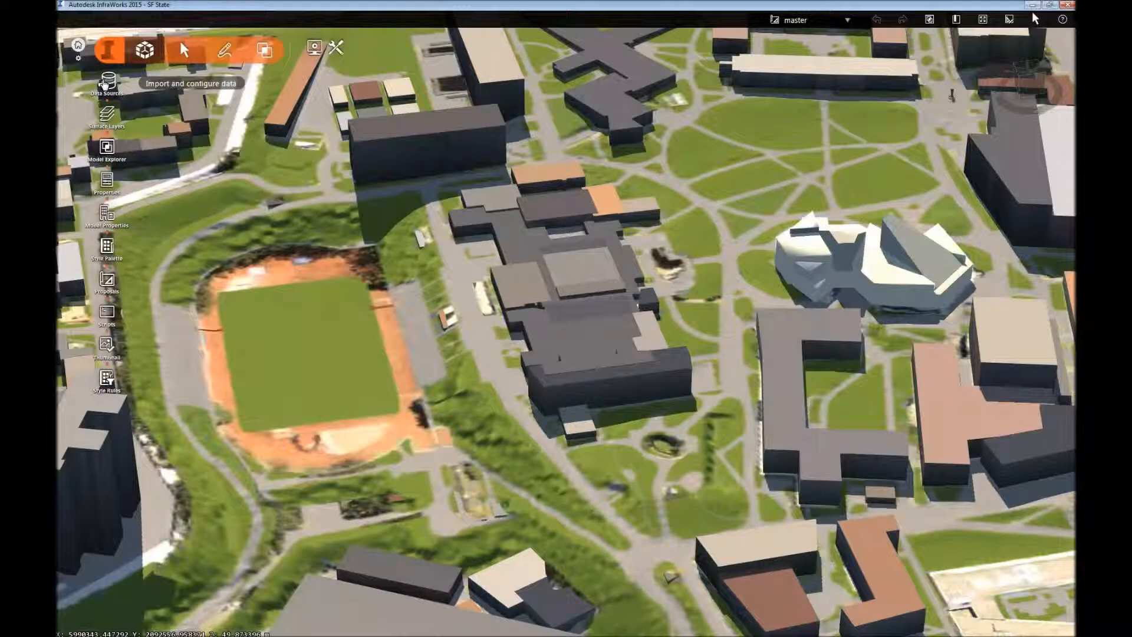
left_click(105, 85)
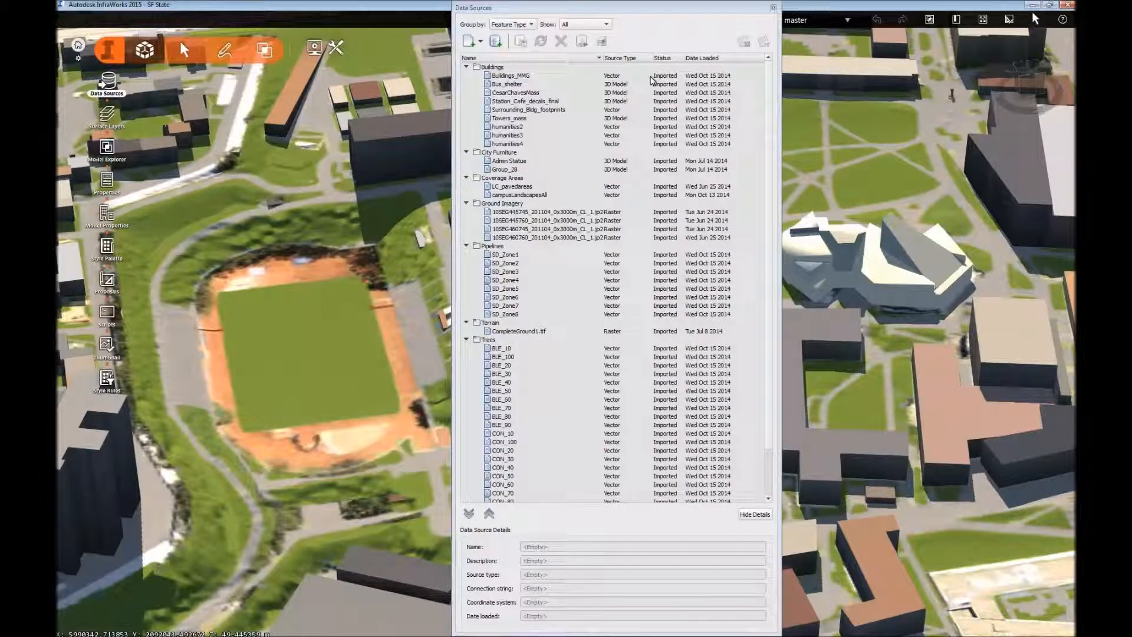
left_click(492, 67)
left_click(510, 153)
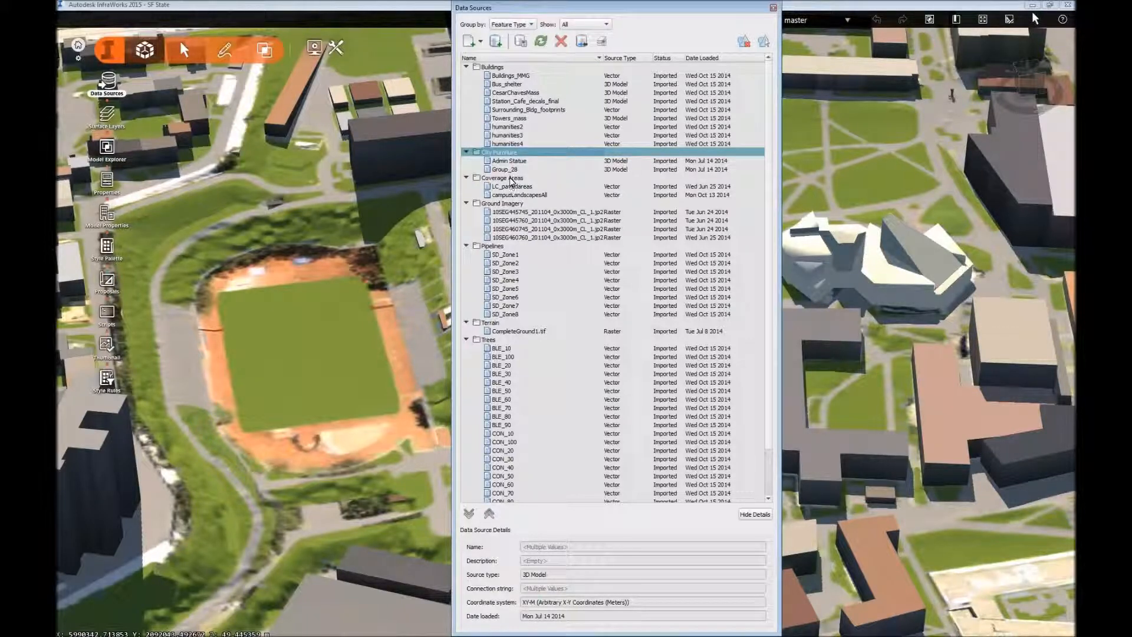
left_click(511, 178)
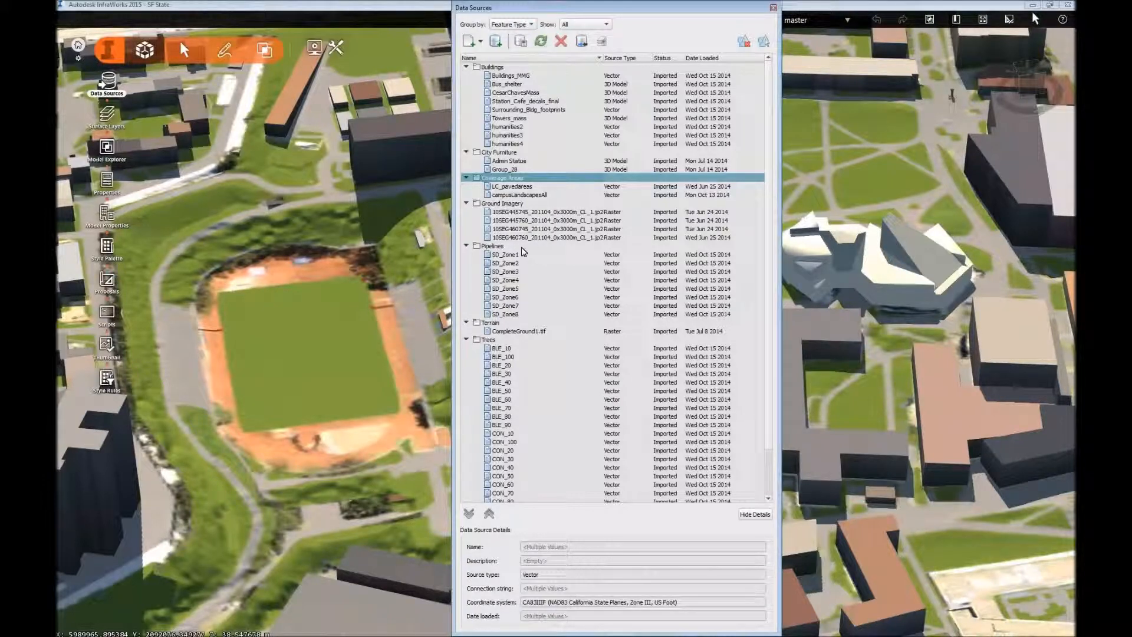
left_click(501, 247)
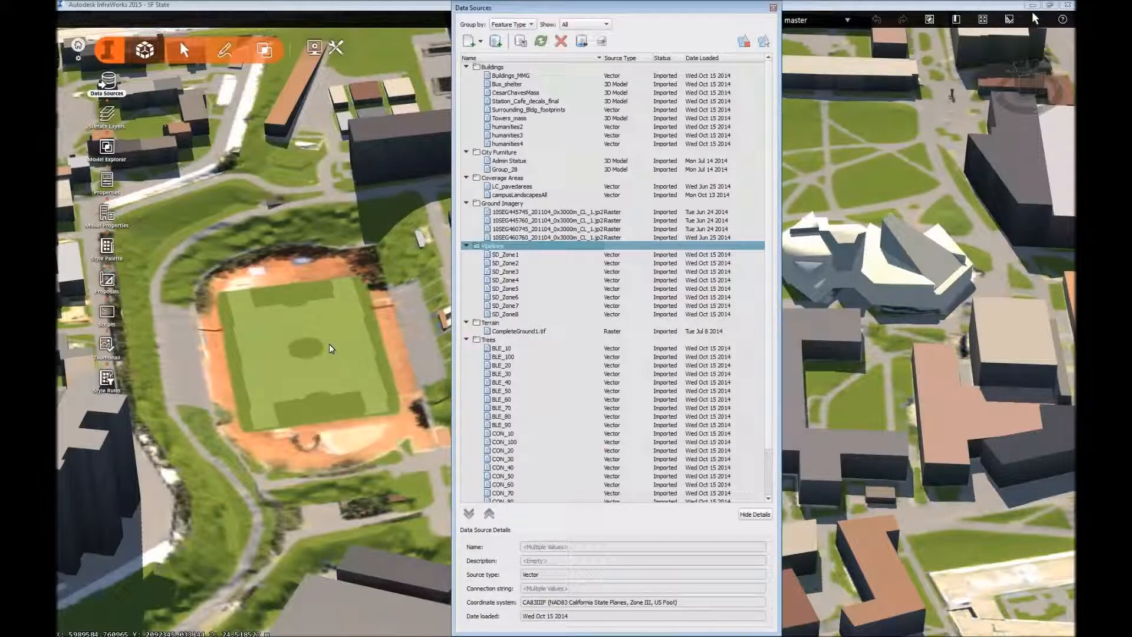
left_click_drag(322, 371, 329, 300)
left_click(494, 323)
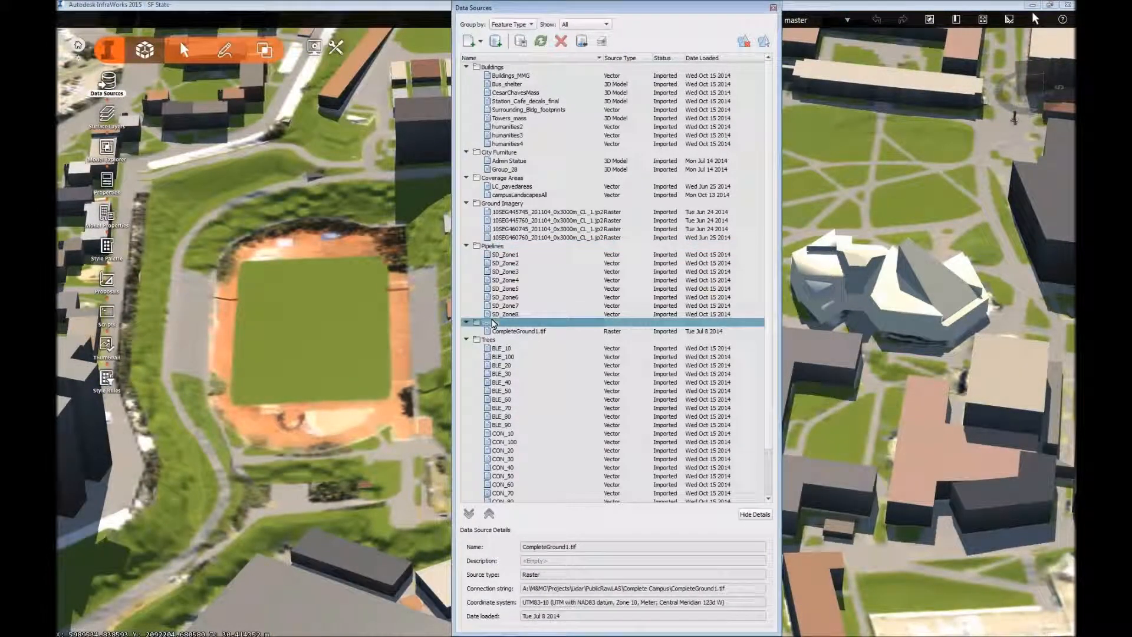
left_click_drag(264, 394, 305, 458)
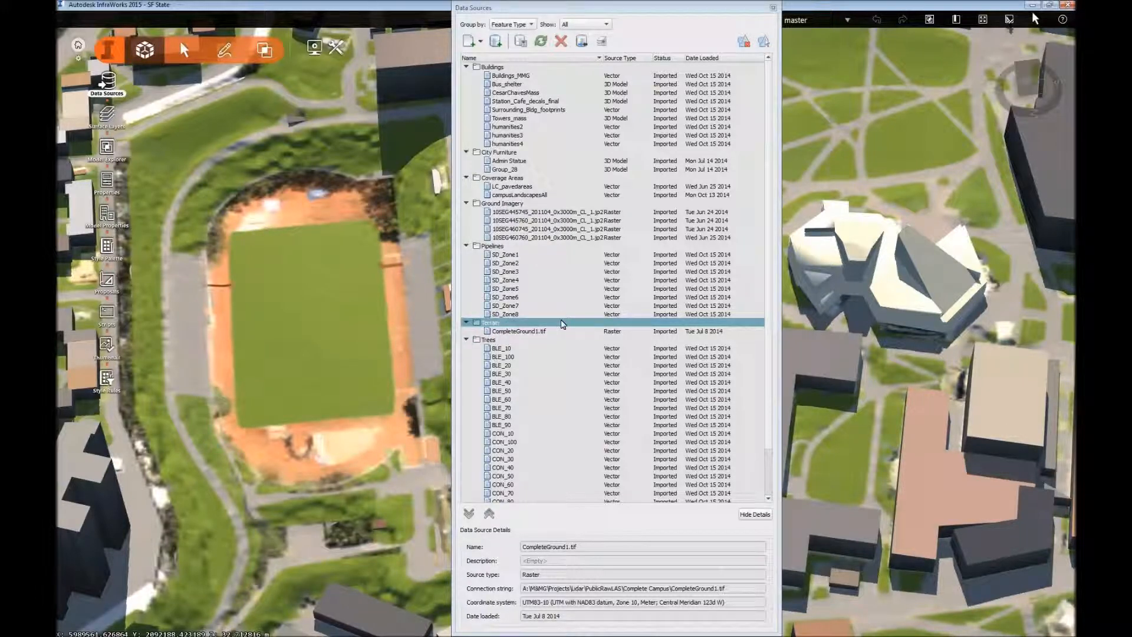
left_click(495, 341)
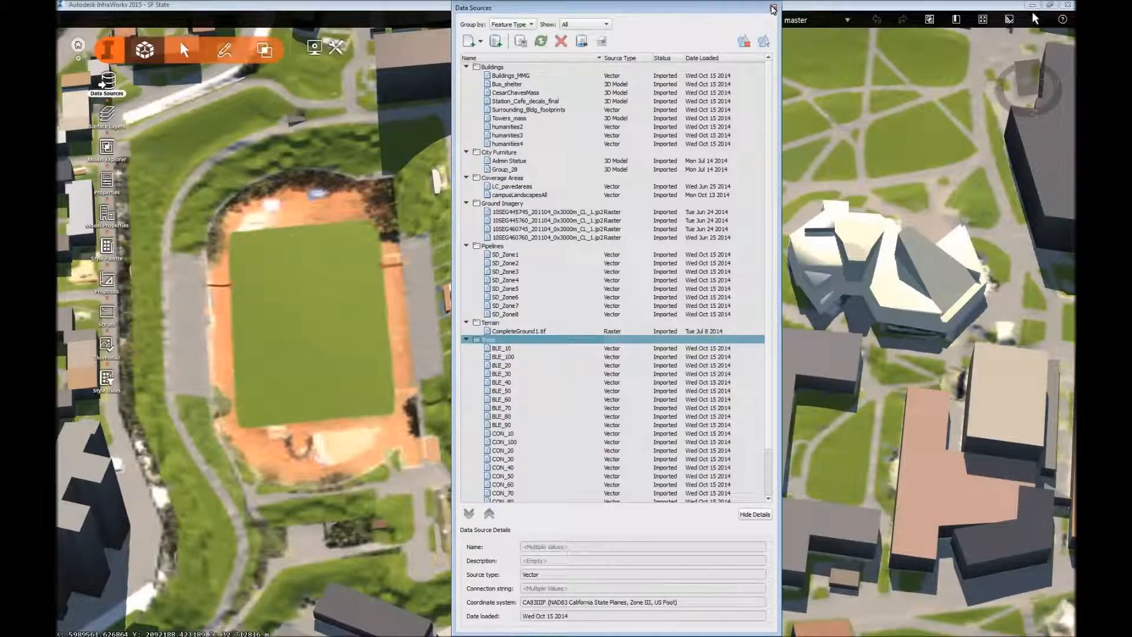
Add the SHP file SD_points.shp from M&MG\Projects\InfraWorksTest\Utilities\StormDrain_test on the Graphics (A:) drive as a data source.
left_click(482, 41)
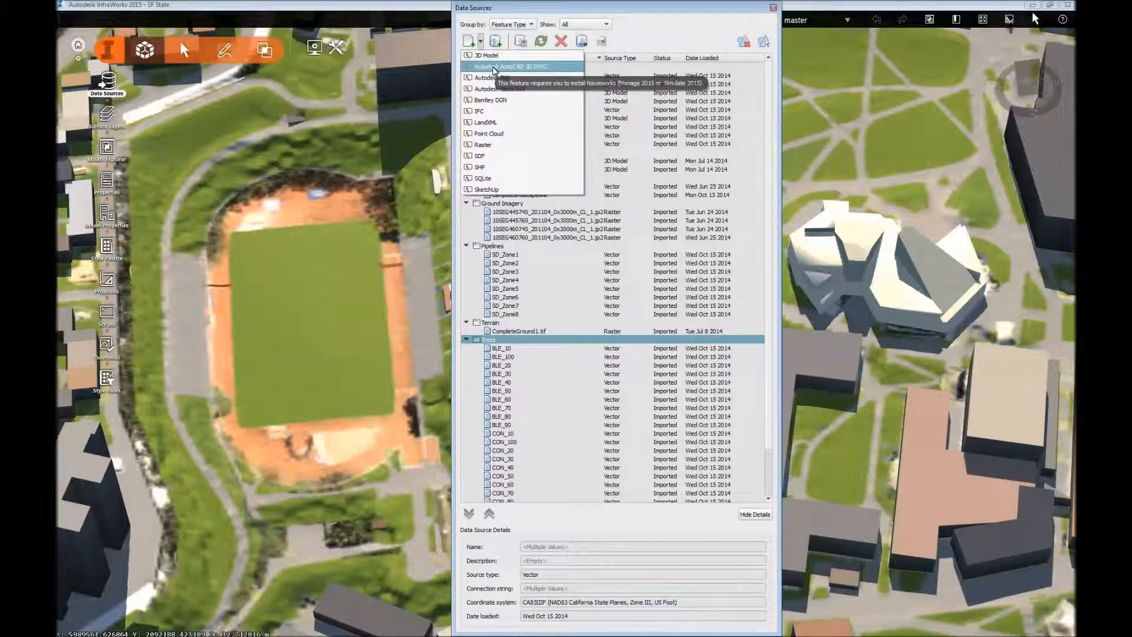
left_click(491, 171)
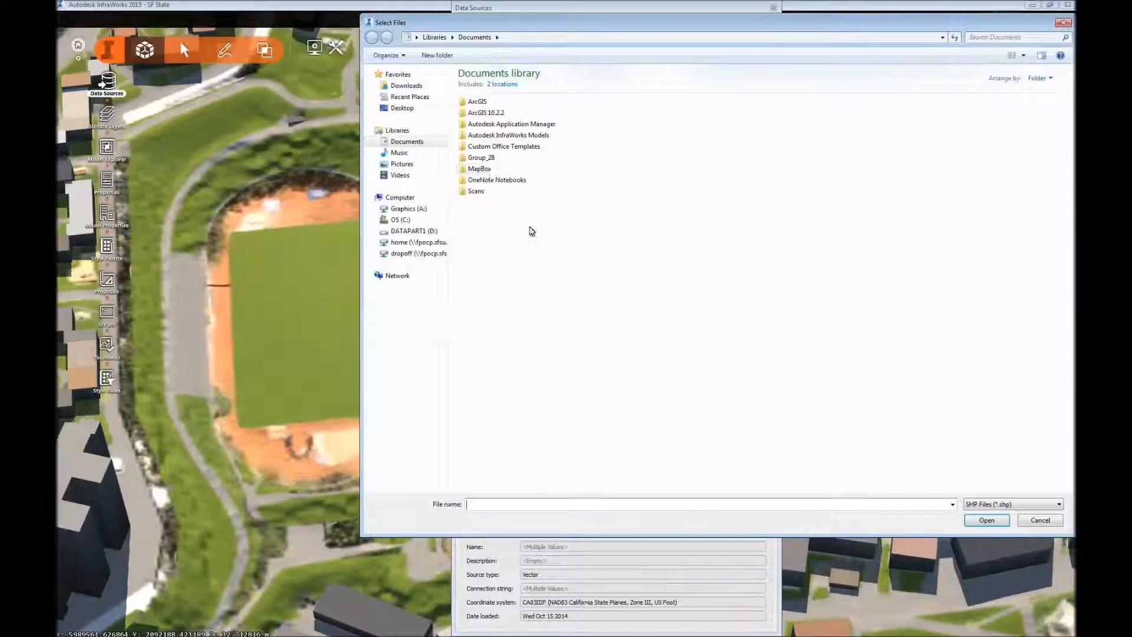
left_click(406, 210)
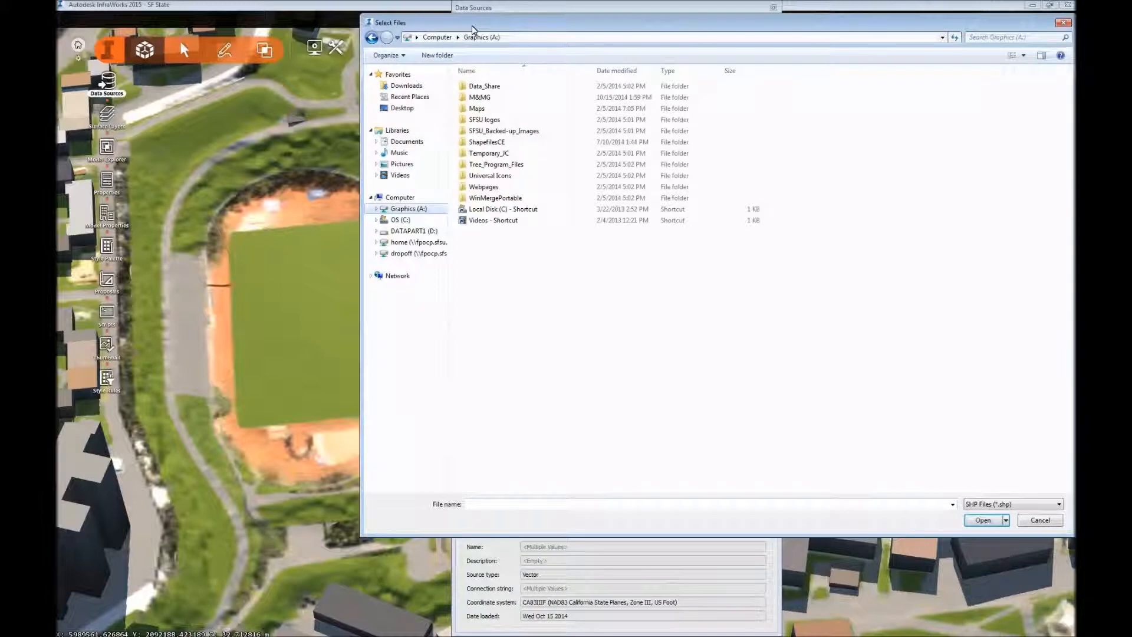
left_click_drag(477, 22, 333, 70)
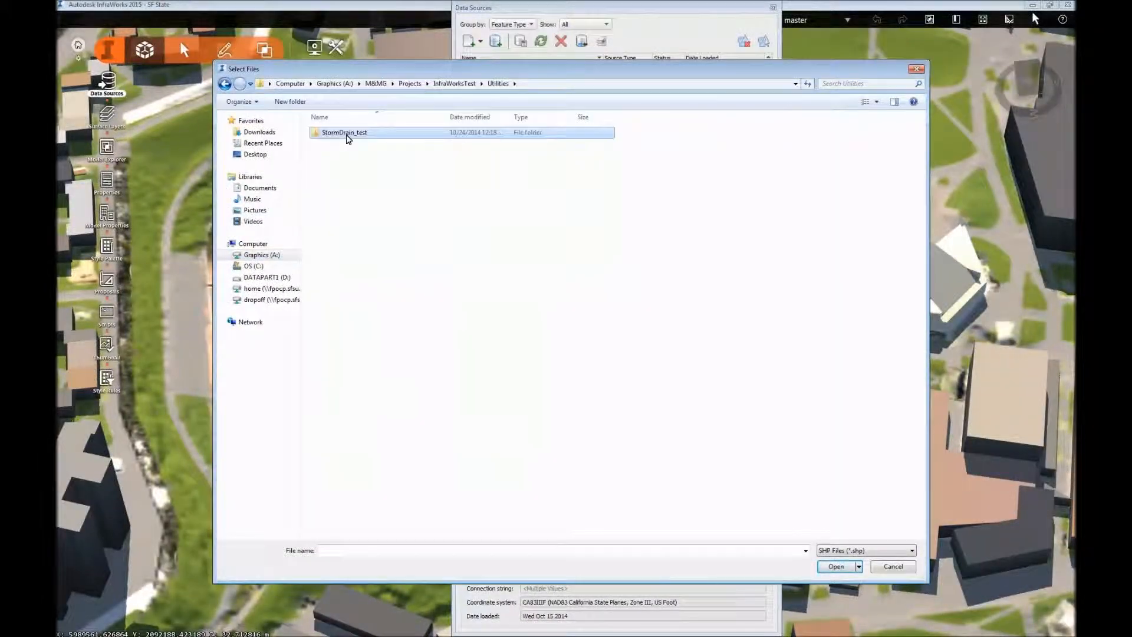
double_click(348, 132)
left_click(345, 154)
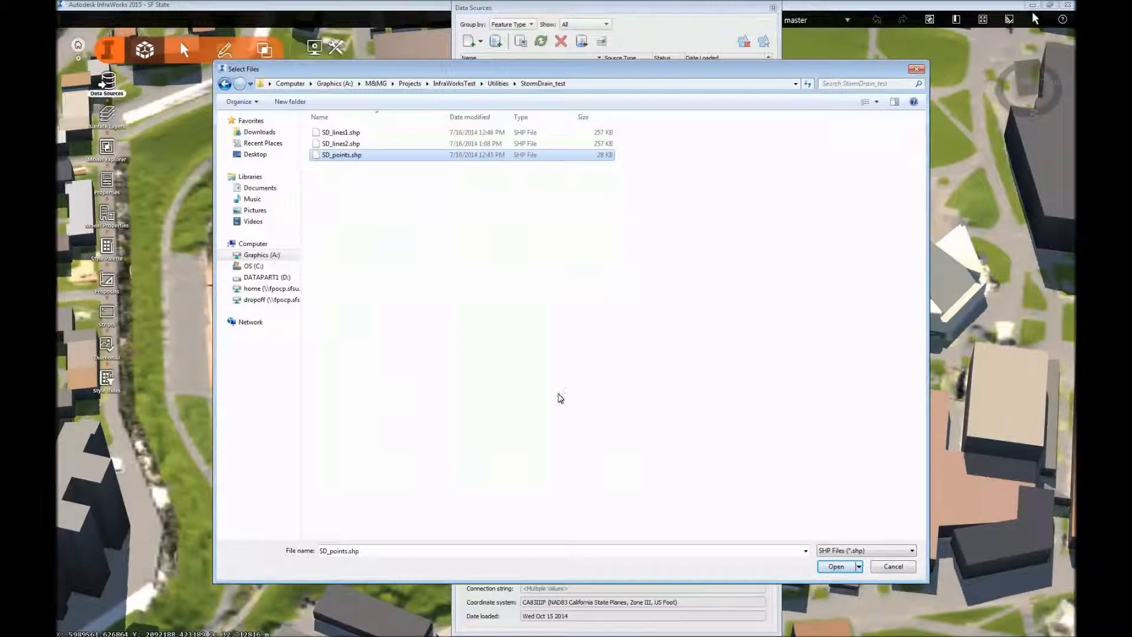
left_click(836, 567)
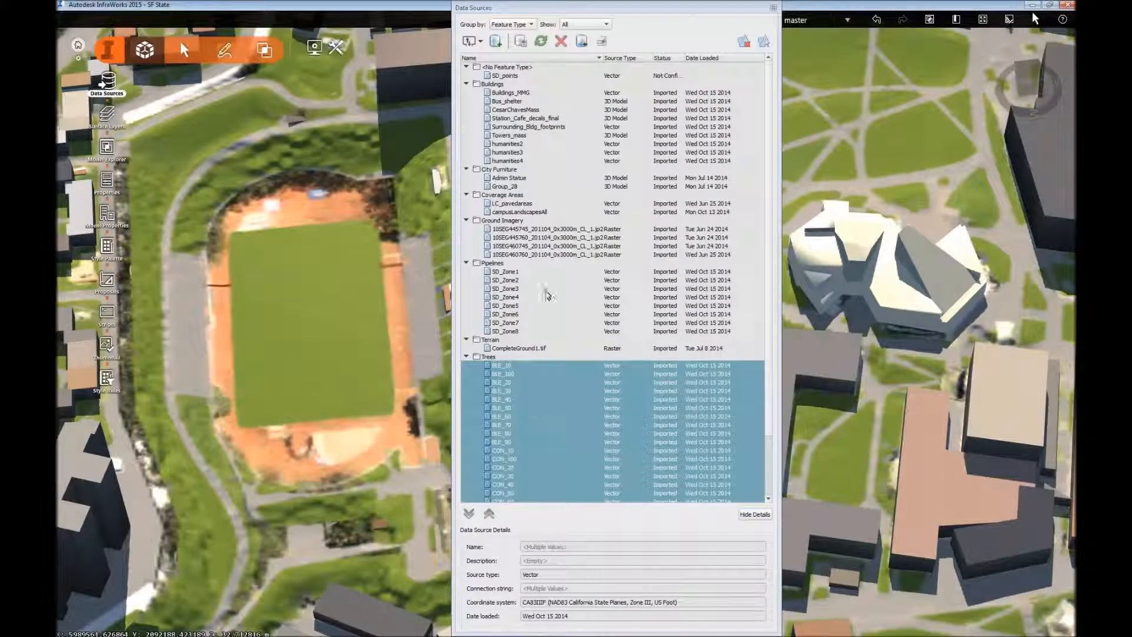
Open the configuration of the SD_points data source and set its feature type to Points of Interest.
left_click(510, 76)
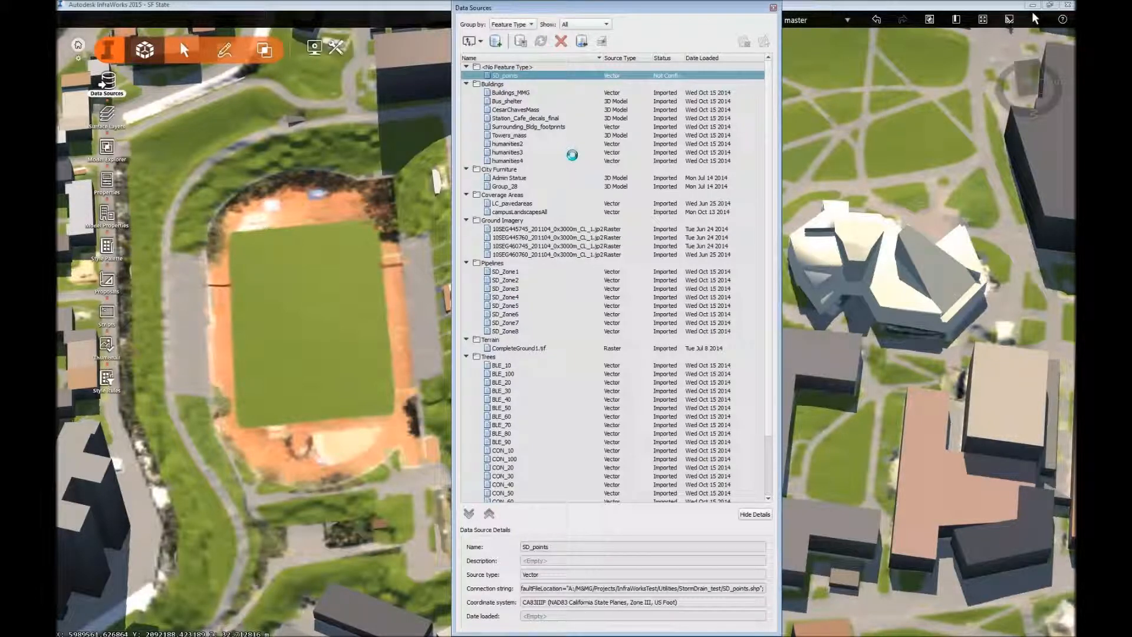
left_click_drag(489, 100, 281, 114)
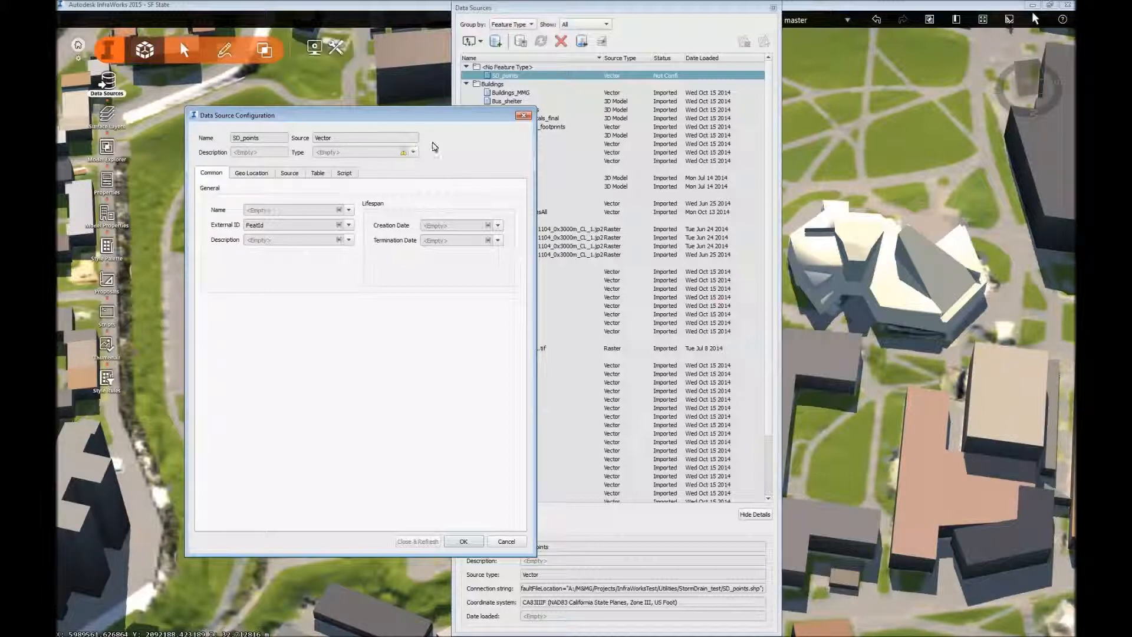
left_click(415, 153)
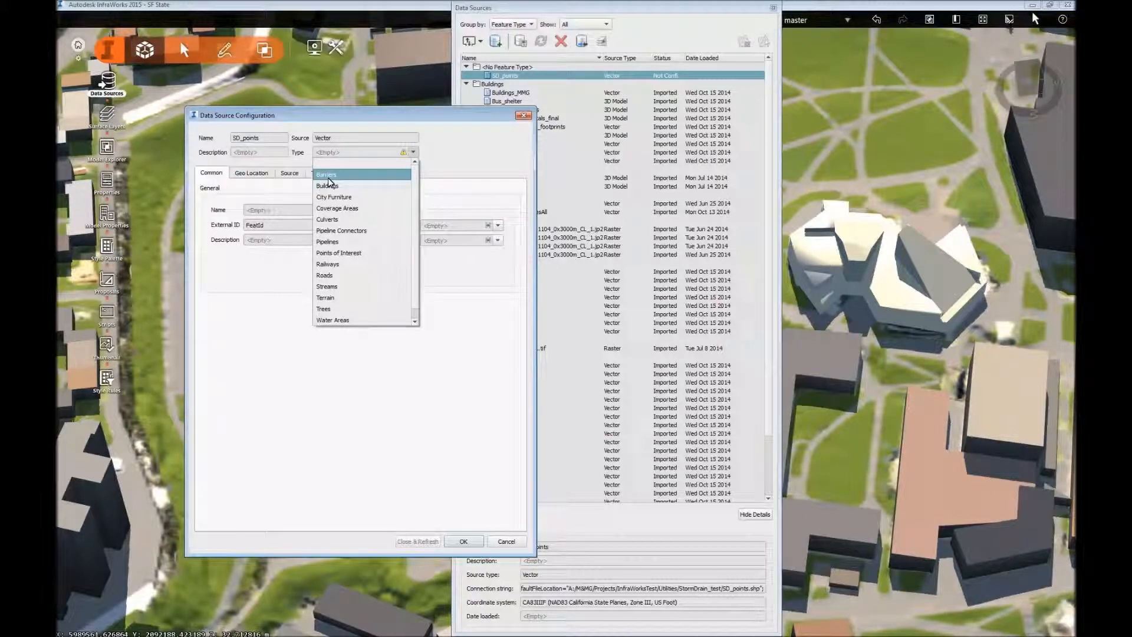
left_click(334, 251)
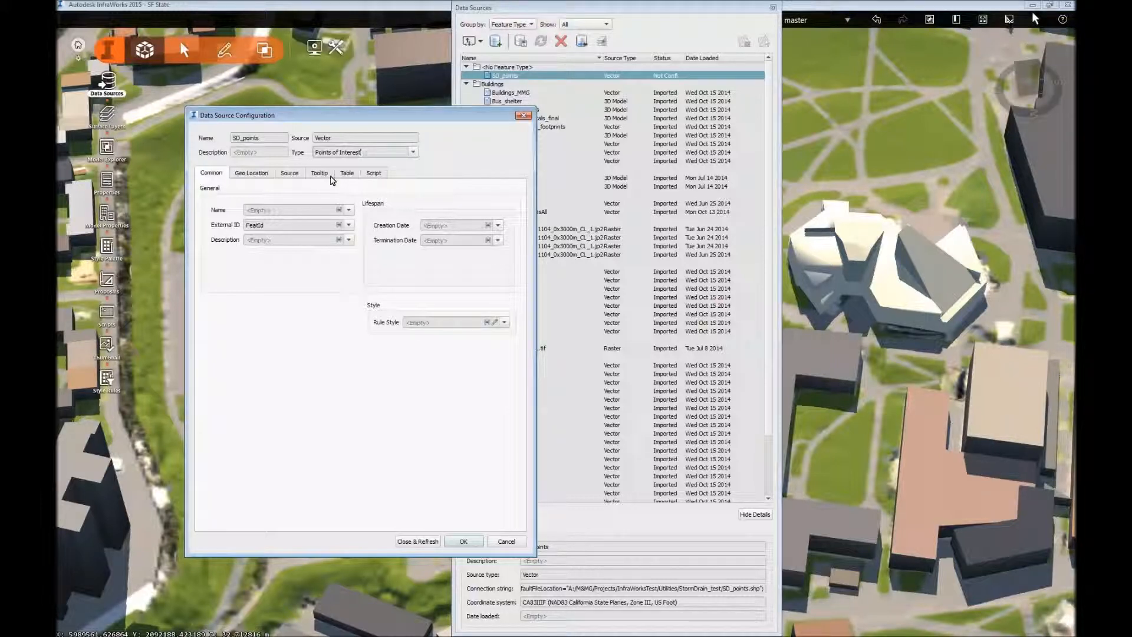
Map the SD_points Name property to the DATE field and the Description property to the FLOW field.
left_click(349, 210)
scroll(303, 274, "down", 2)
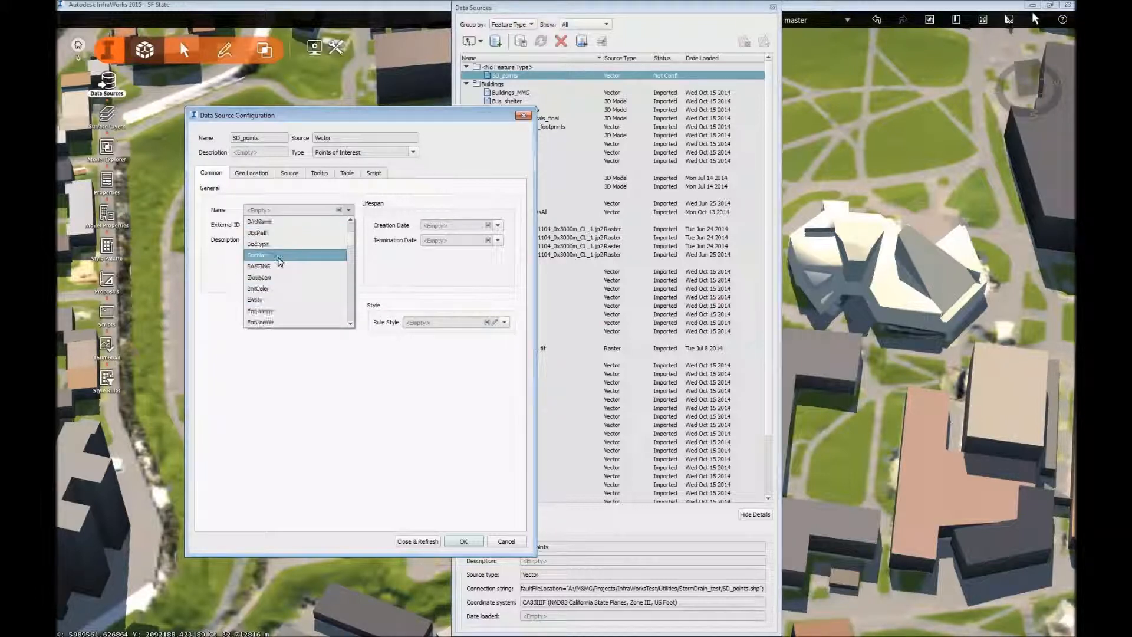
scroll(277, 236, "down", 1)
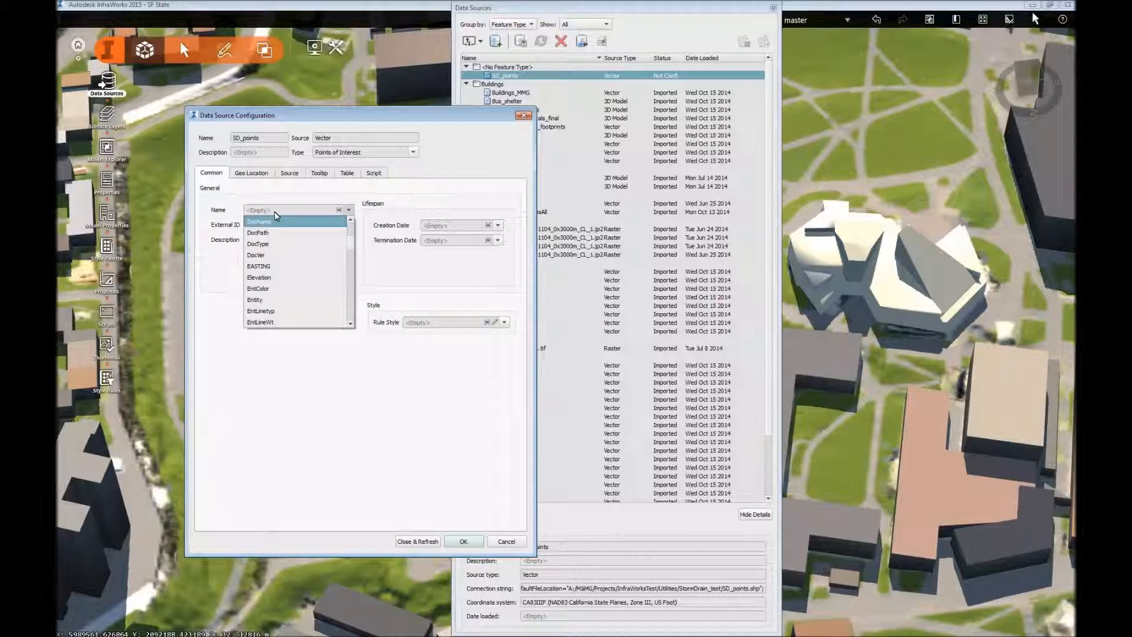
scroll(263, 283, "up", 3)
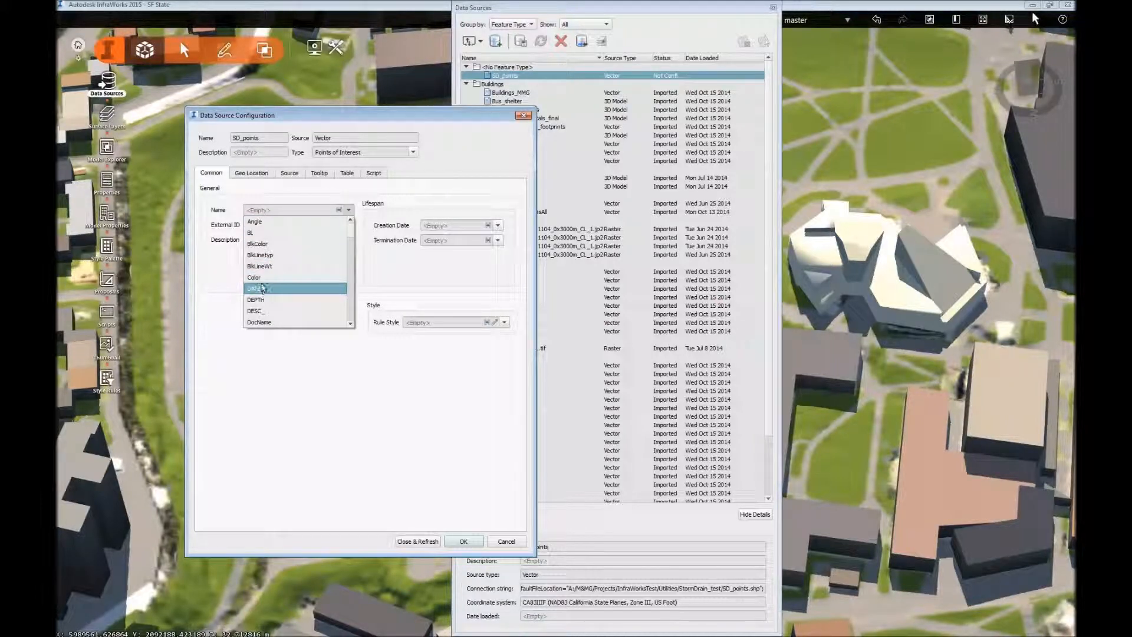
left_click(263, 288)
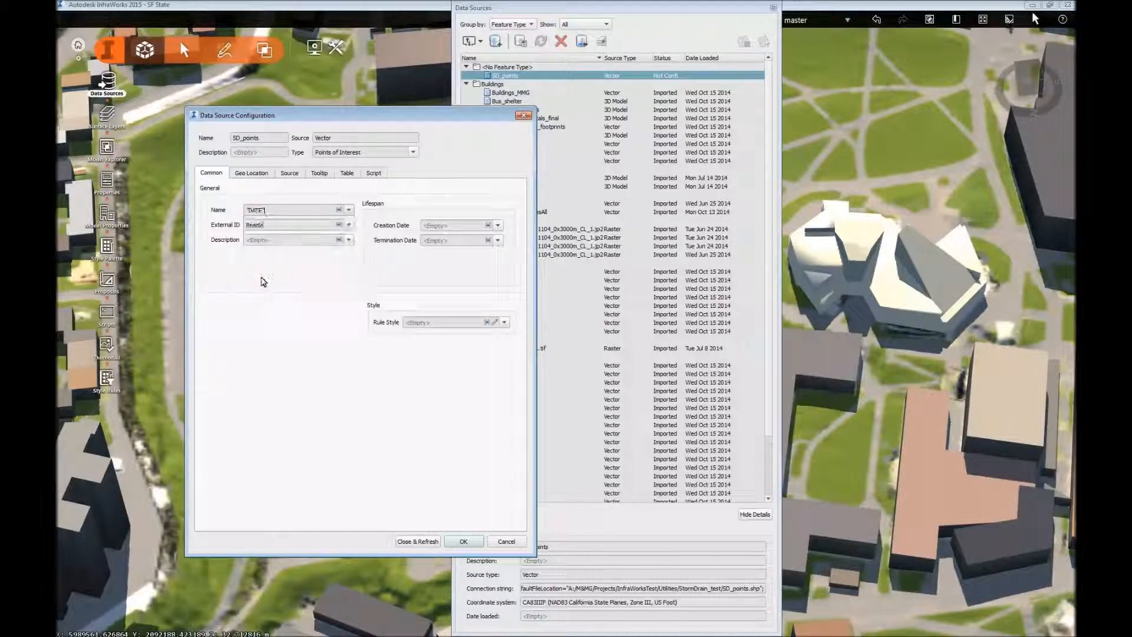
left_click(330, 240)
scroll(277, 333, "down", 5)
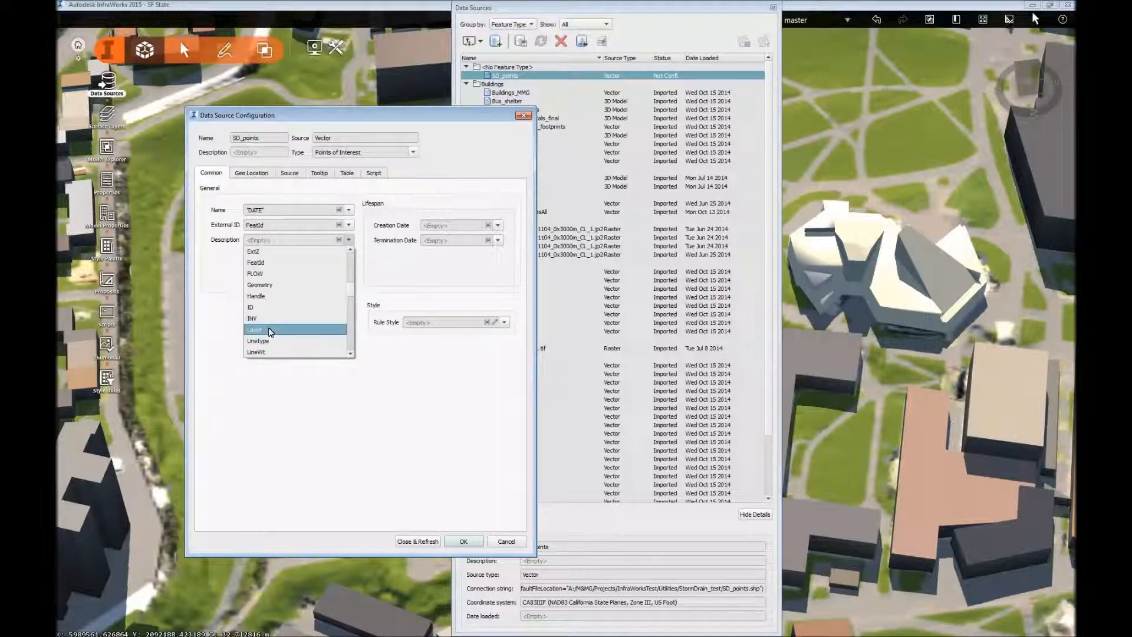
left_click(268, 274)
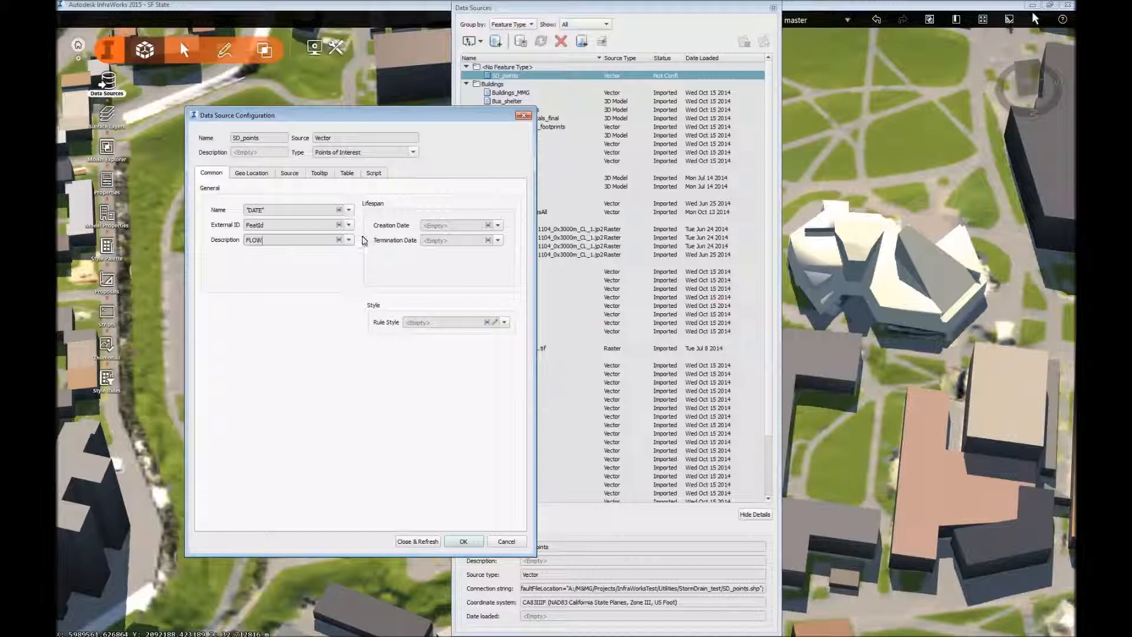
Set the rule style to the Standing Man - Hailing Taxi model from the 3D Model/People catalog.
left_click(495, 322)
scroll(453, 382, "down", 3)
scroll(323, 299, "up", 4)
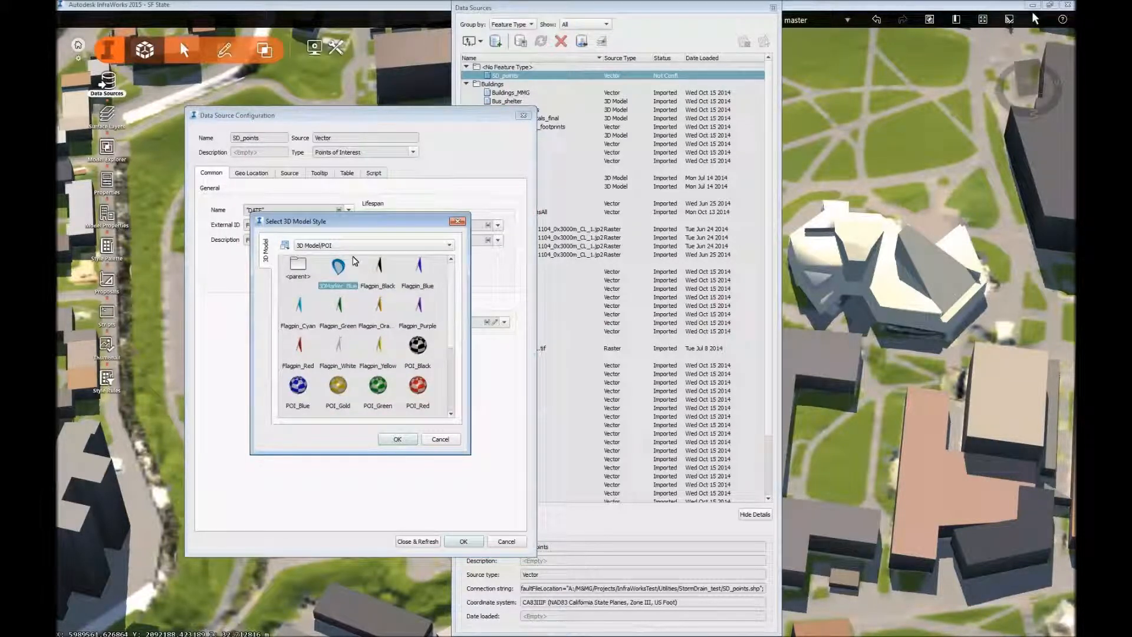
left_click(320, 247)
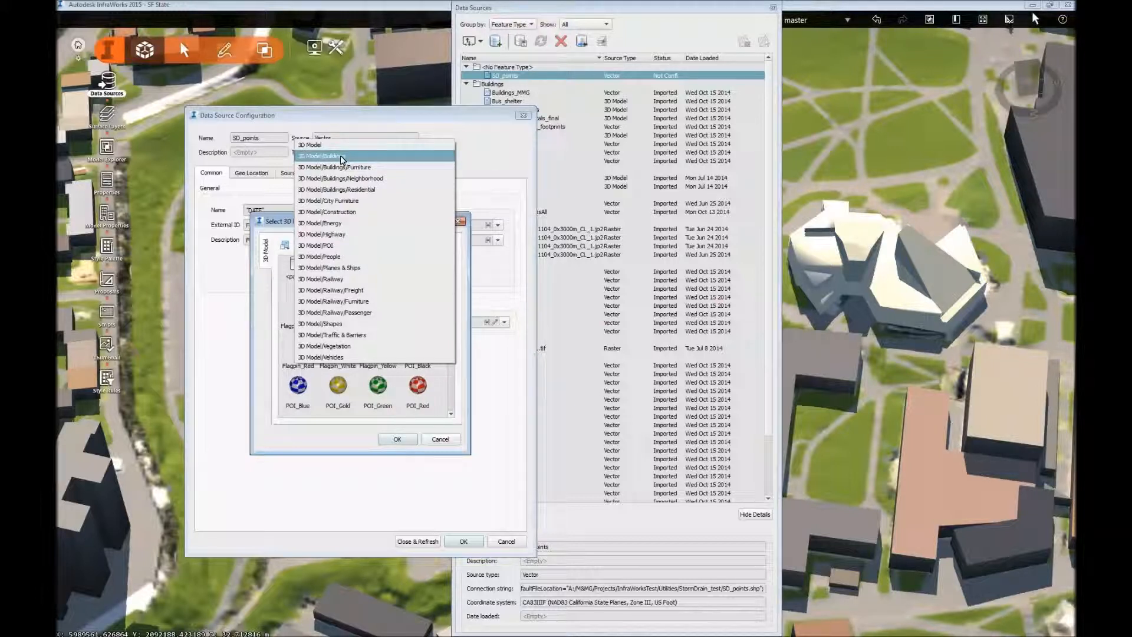
left_click(342, 257)
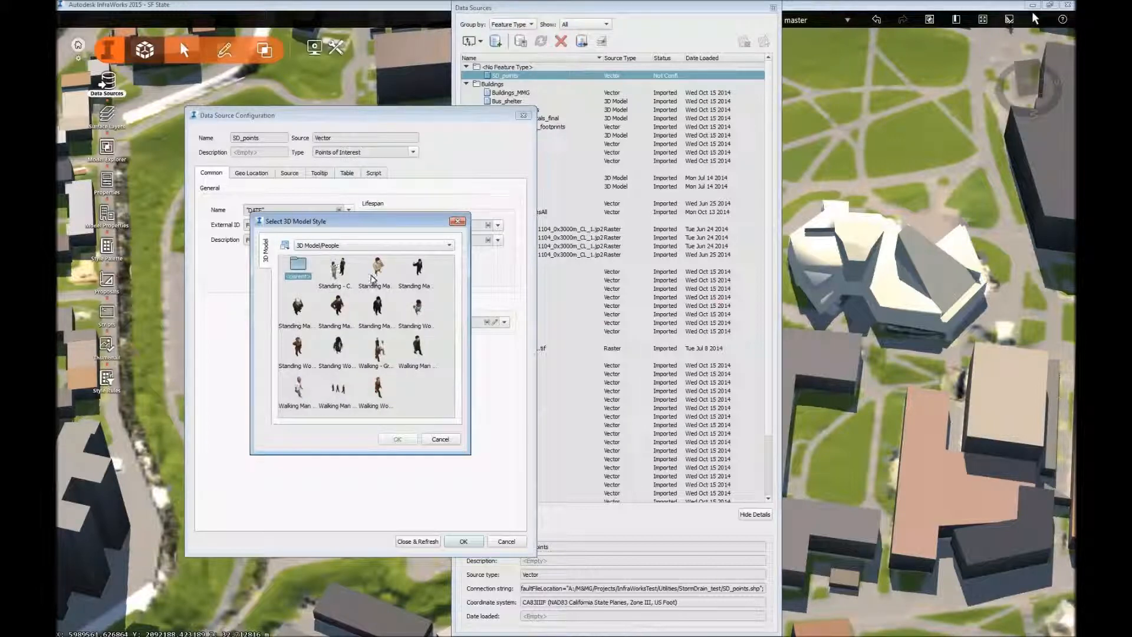
left_click(418, 270)
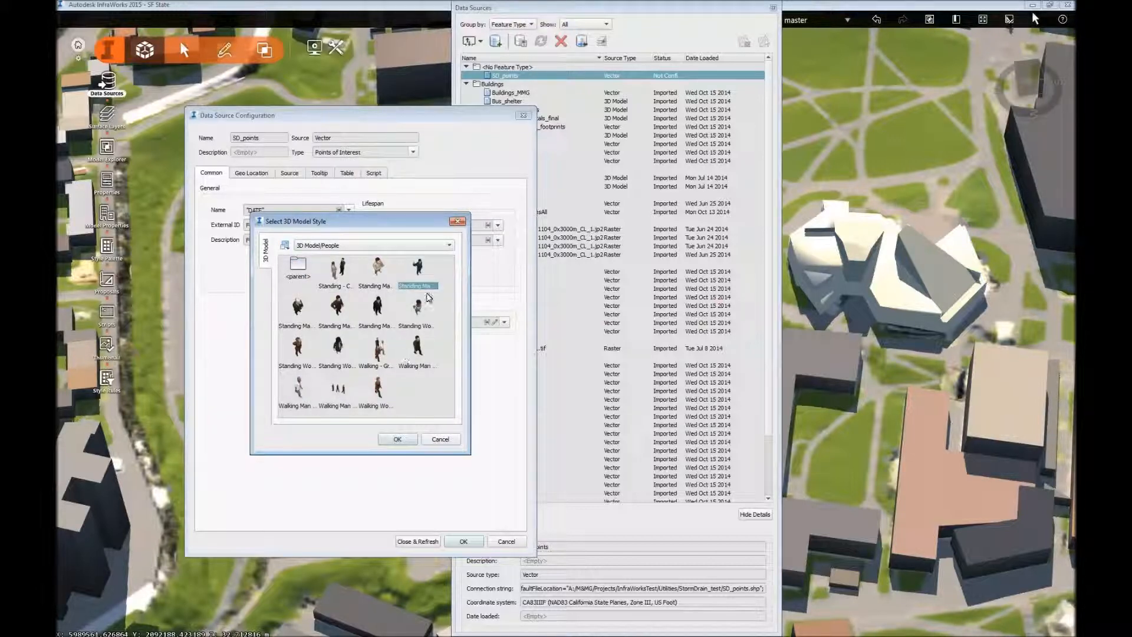
left_click(392, 440)
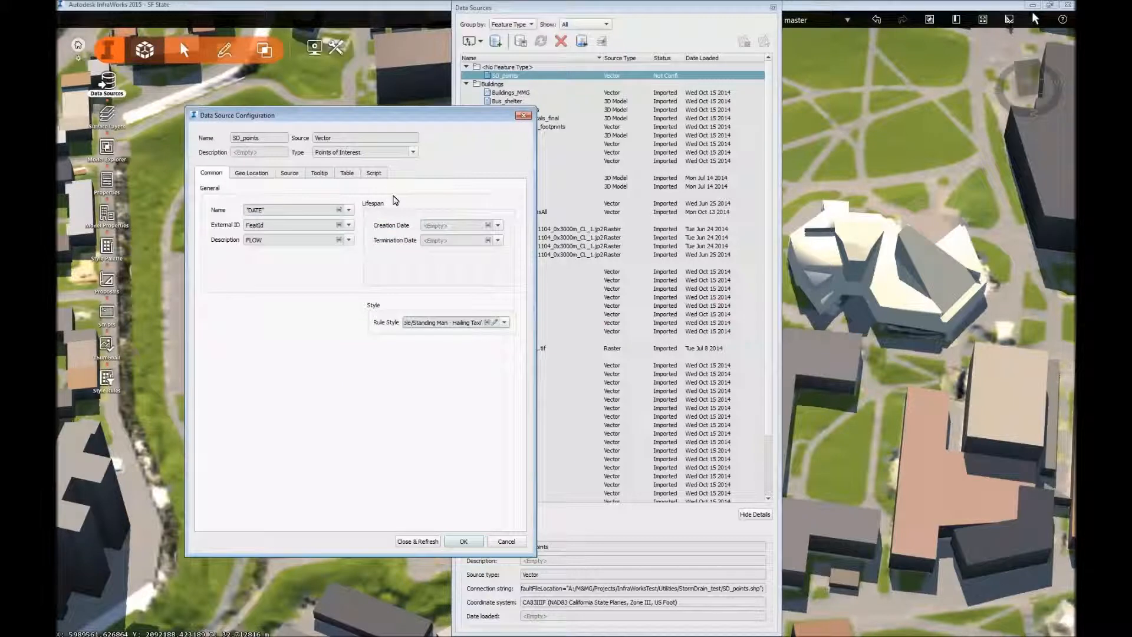
Check the data source's coordinate system and set its draping option to Drape.
left_click(263, 173)
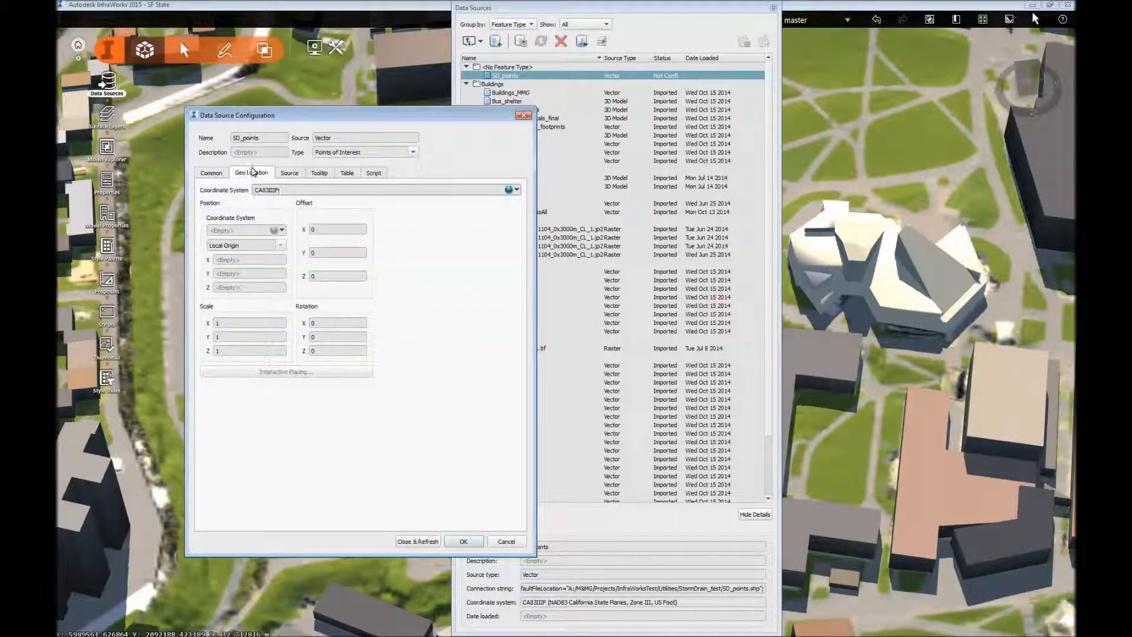
left_click(296, 174)
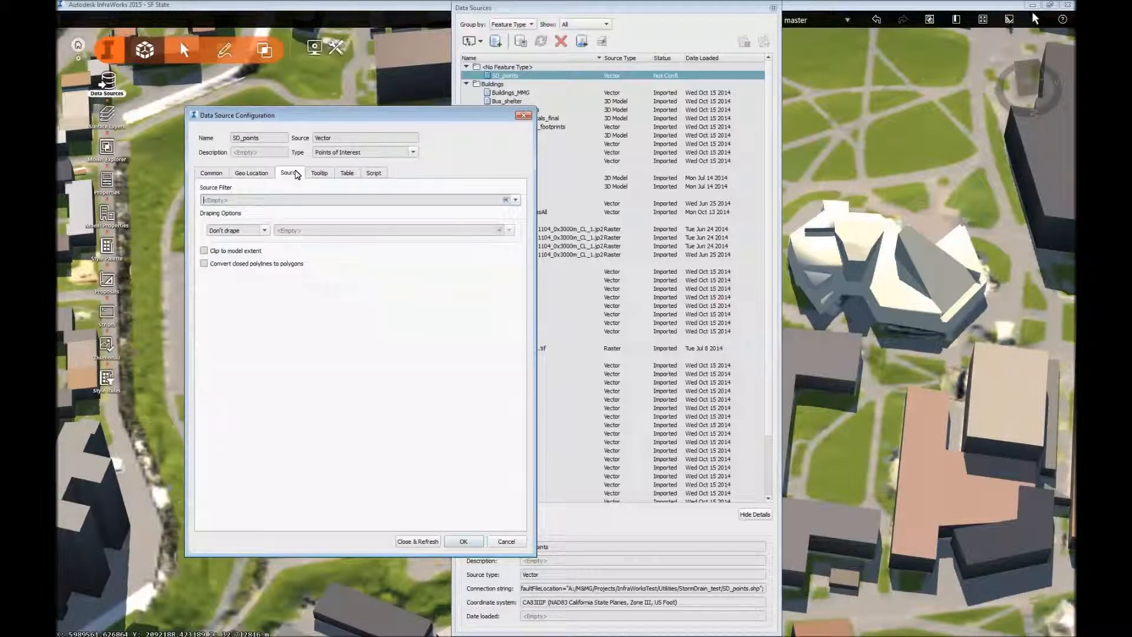
left_click(263, 230)
left_click(241, 253)
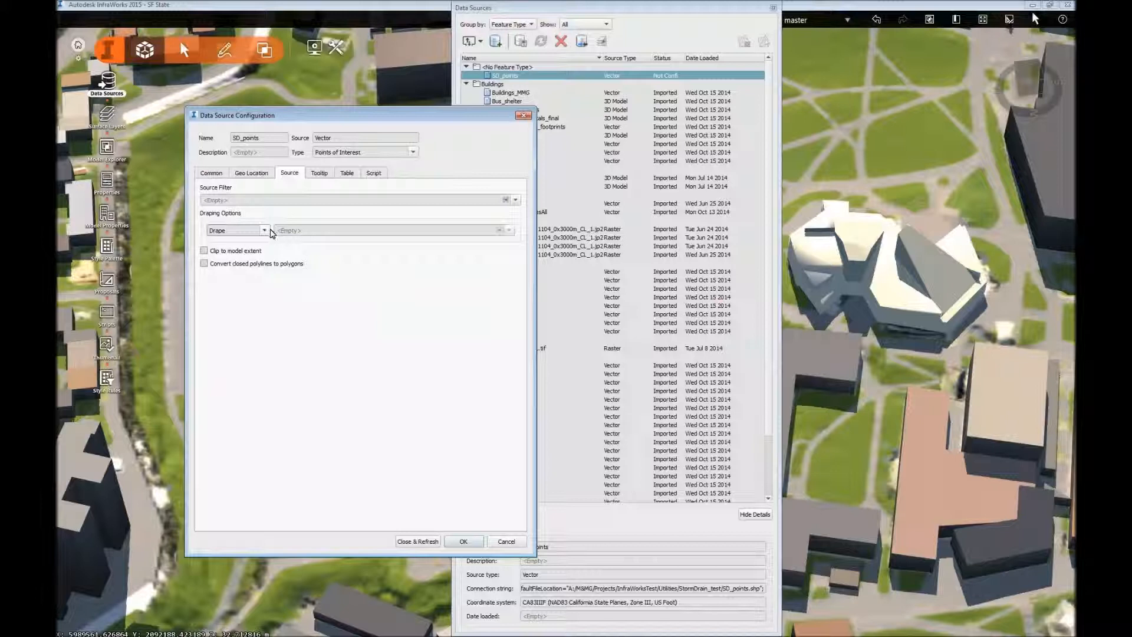
Review the tooltip, property table, script and common settings of the SD_points configuration.
left_click(321, 174)
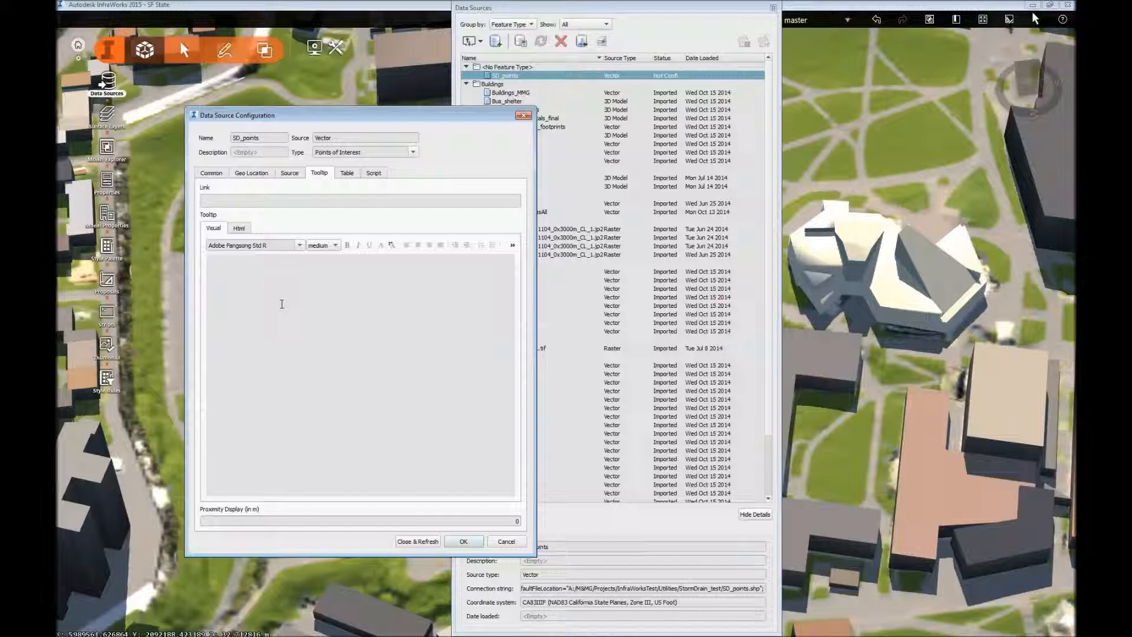
left_click(352, 172)
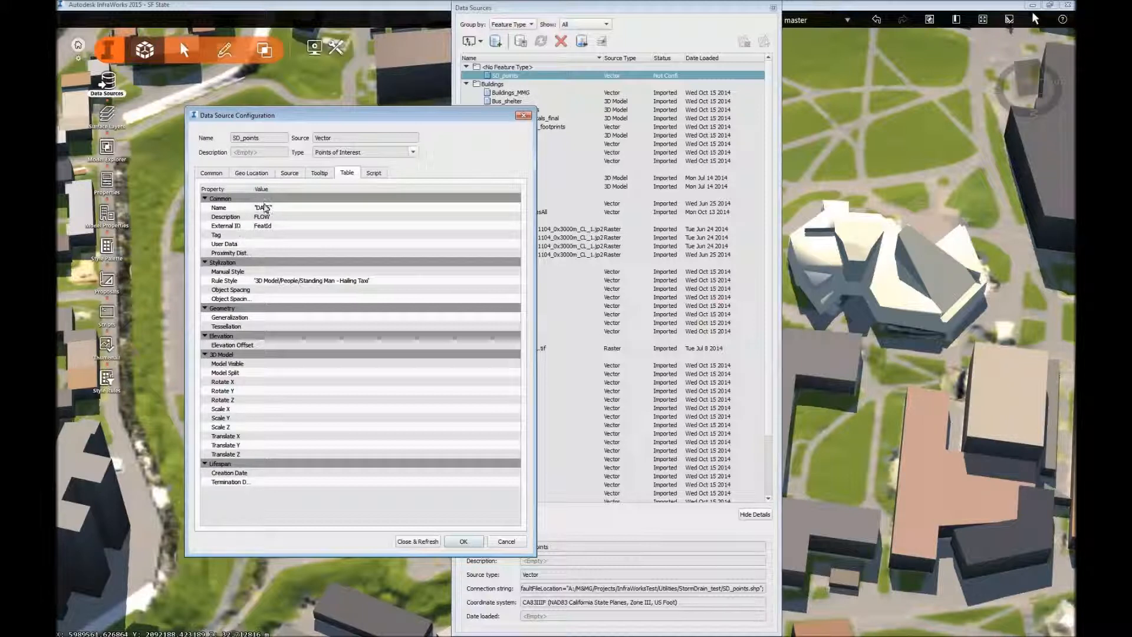
left_click(373, 174)
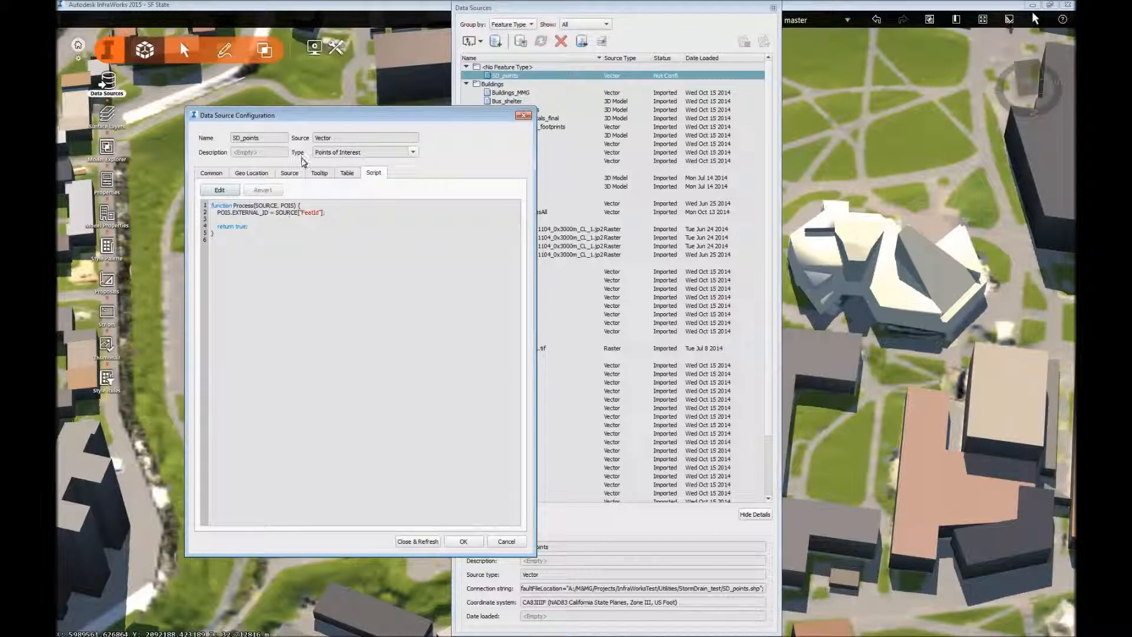
left_click(252, 173)
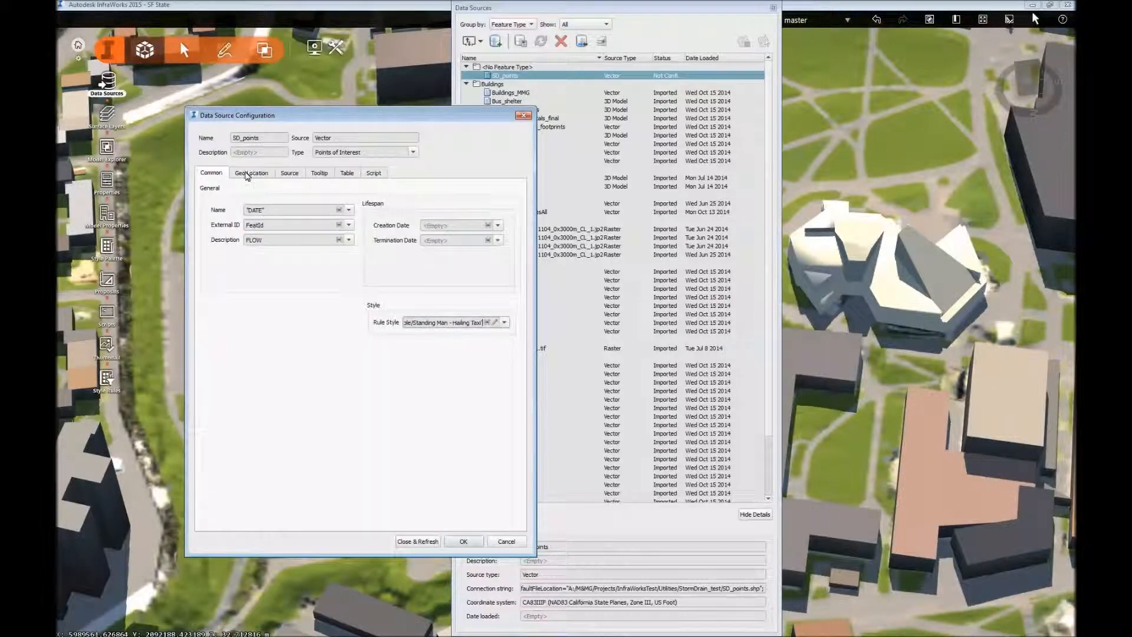
left_click(227, 174)
left_click(374, 173)
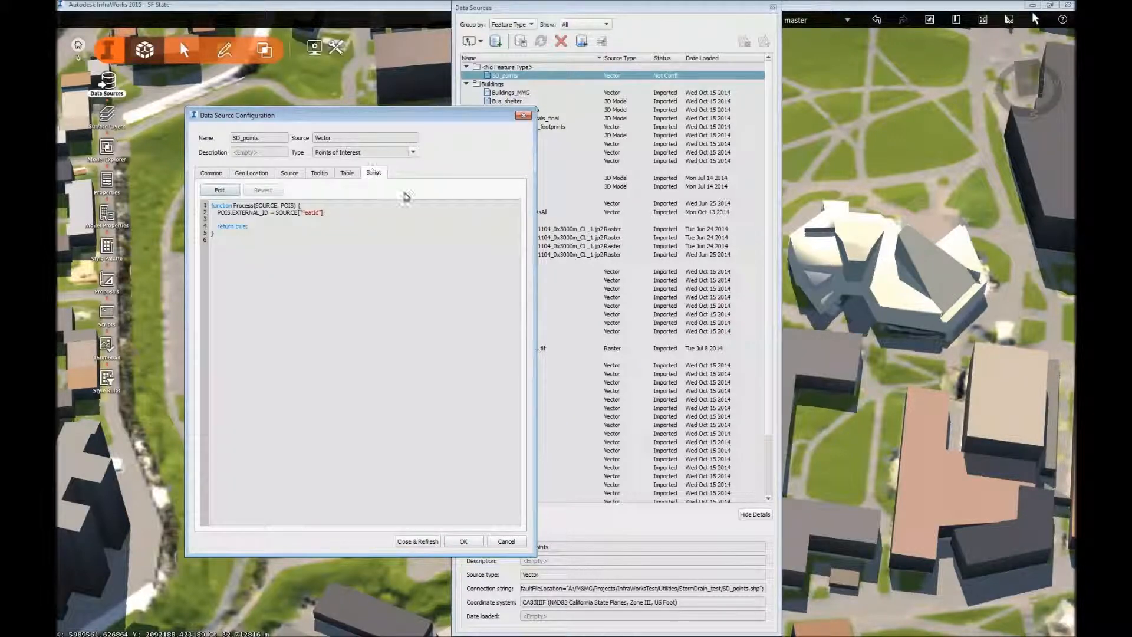
Apply the SD_points configuration, refresh the model and inspect the figures placed along the campus walkways.
left_click(418, 541)
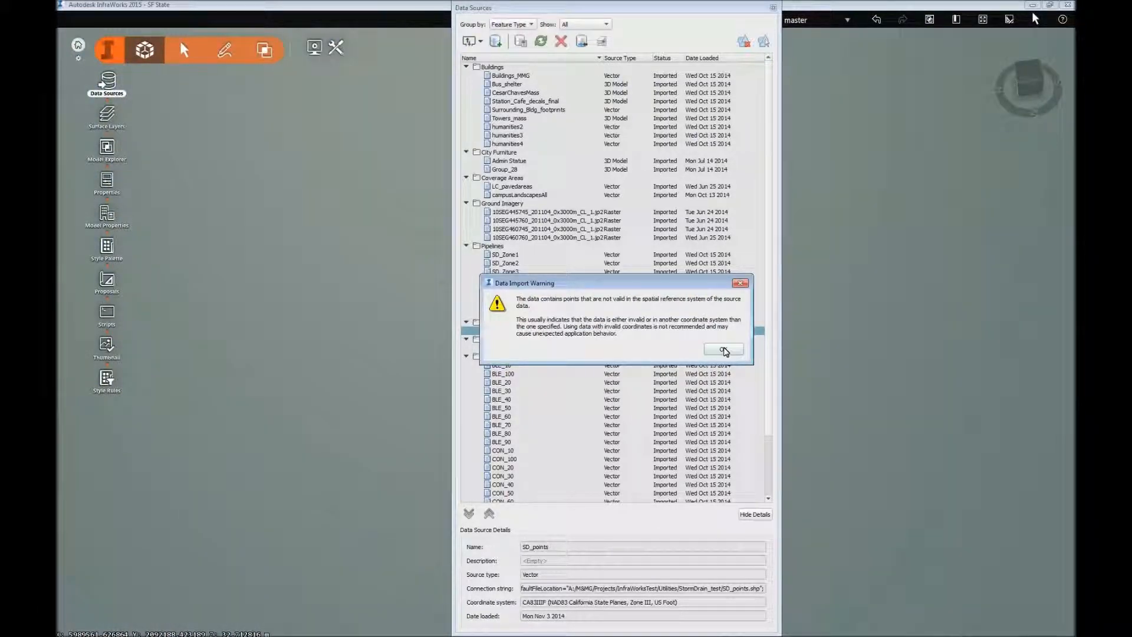
left_click(724, 349)
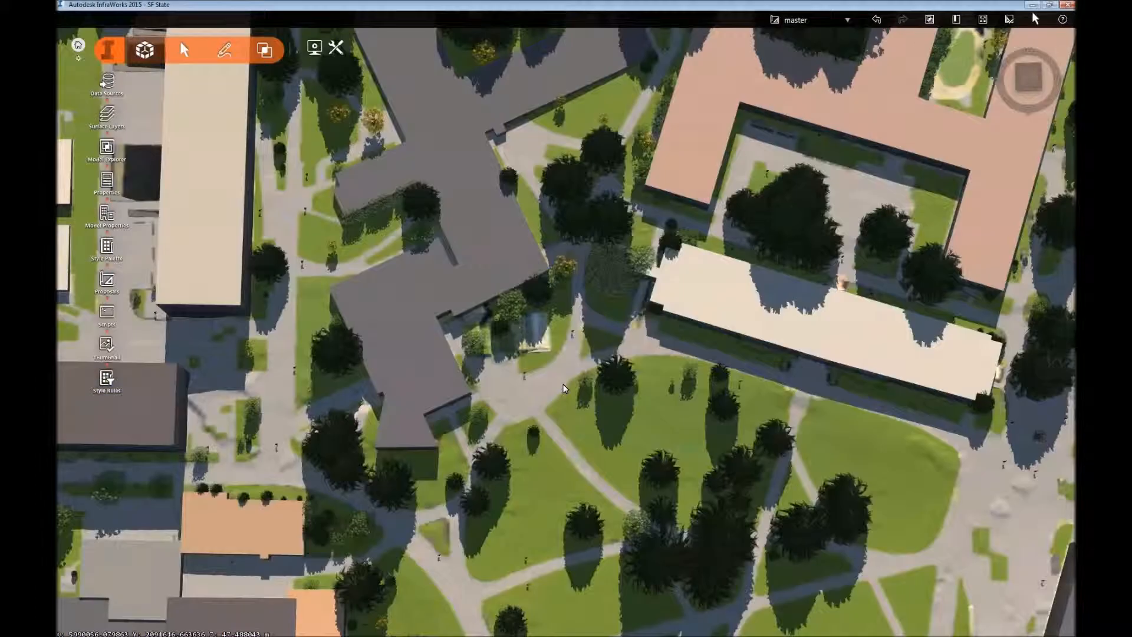
scroll(565, 388, "up", 5)
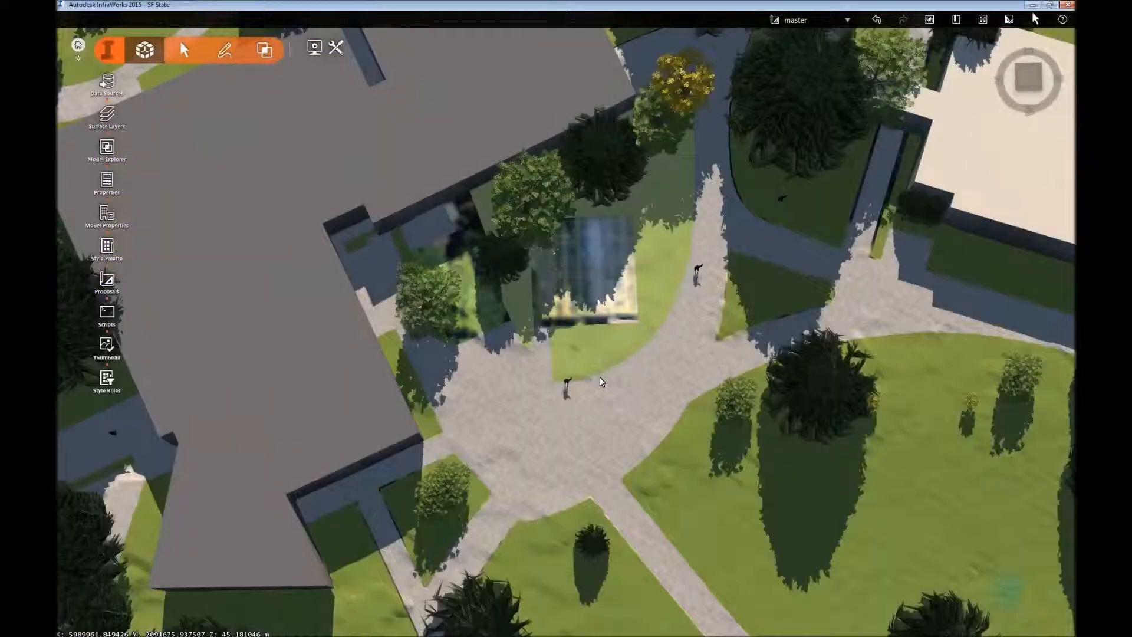
scroll(602, 383, "up", 4)
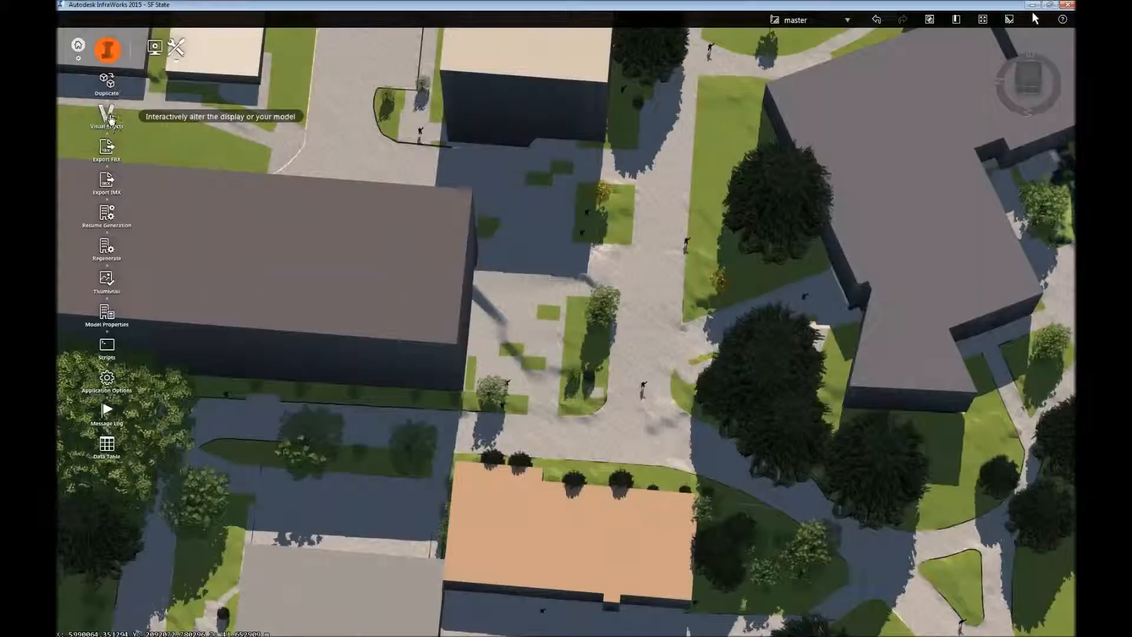
Set the surface opacity to 25 in the visual effects to expose the underground pipelines.
left_click(107, 114)
left_click_drag(542, 267, 465, 263)
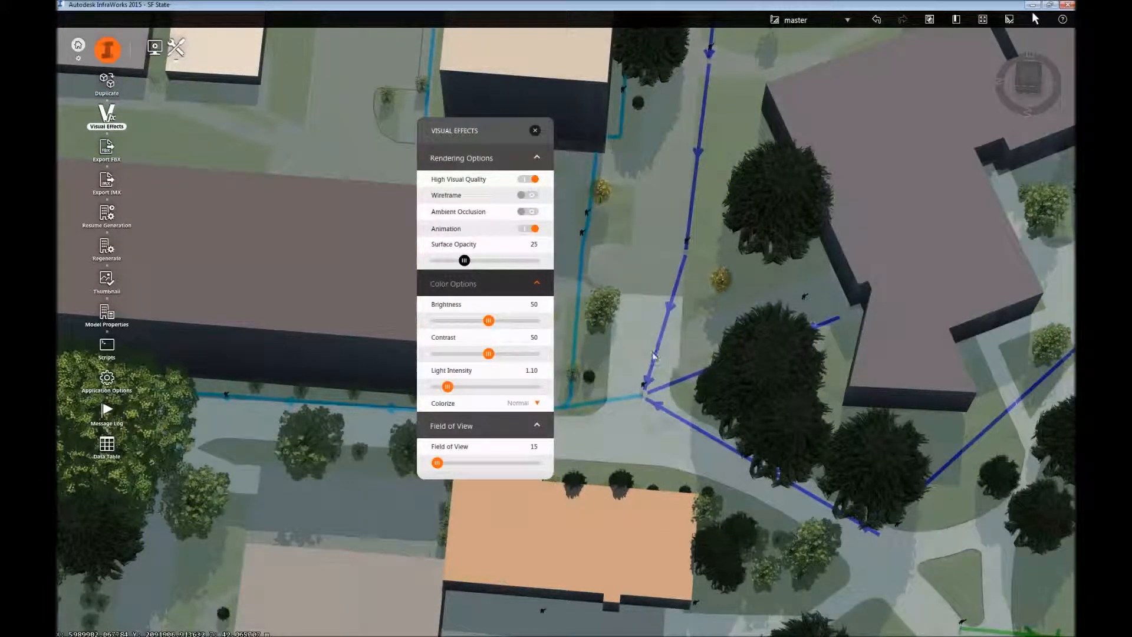
left_click(534, 131)
Examine the storm drain pipelines and the figures marking drain points between the campus buildings and lawns.
left_click_drag(868, 276, 731, 299)
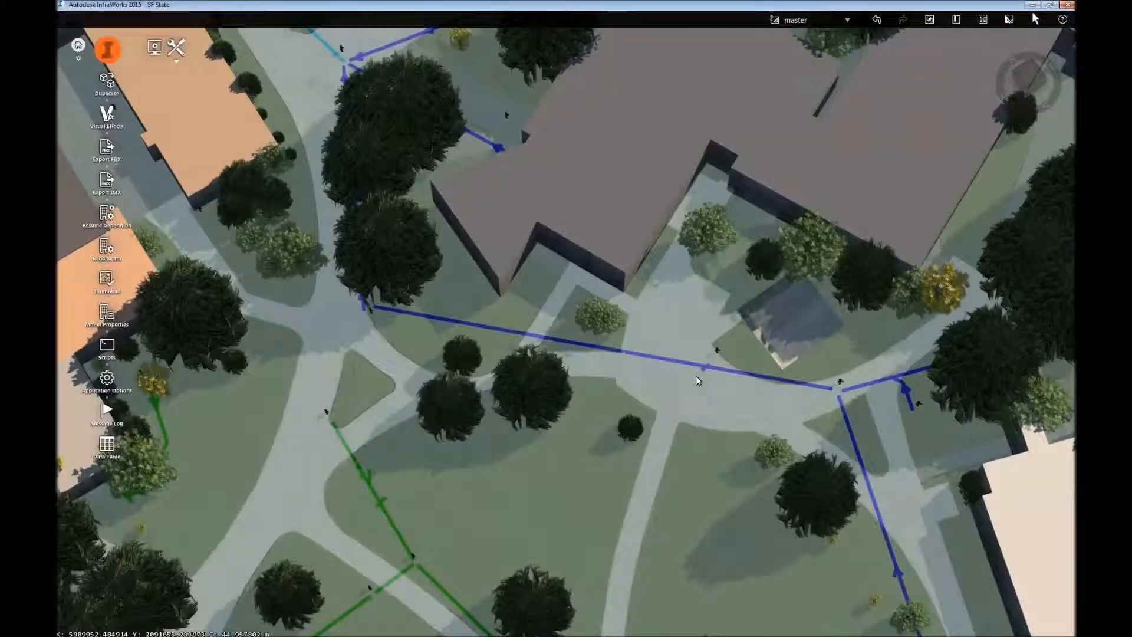
left_click_drag(696, 378, 501, 228)
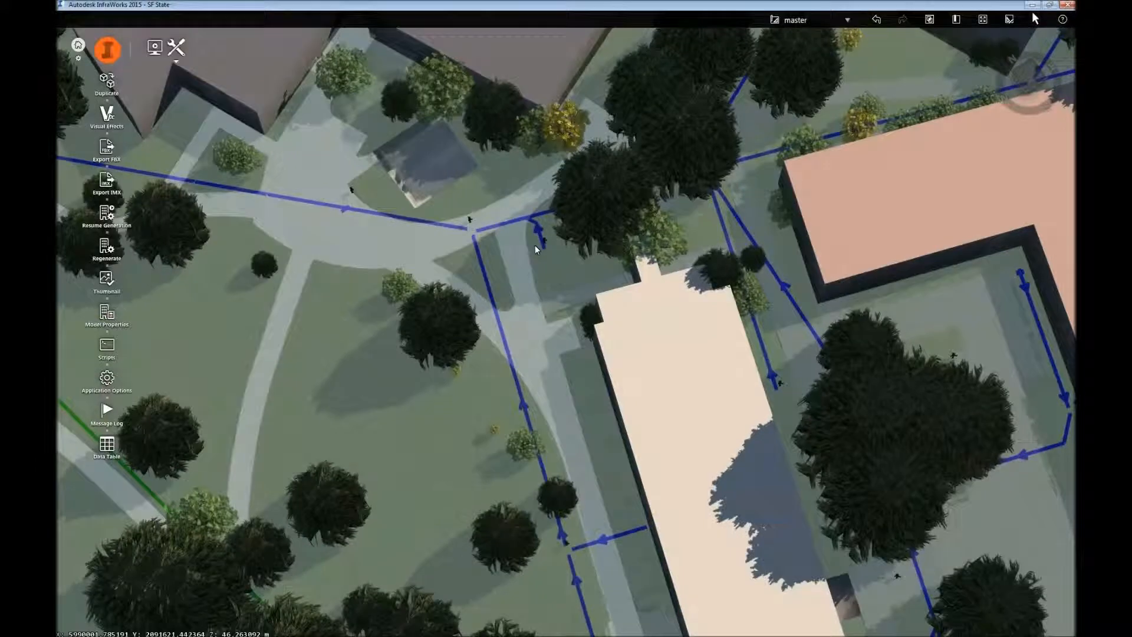
middle_click_drag(509, 235, 500, 215)
middle_click_drag(561, 529, 451, 197)
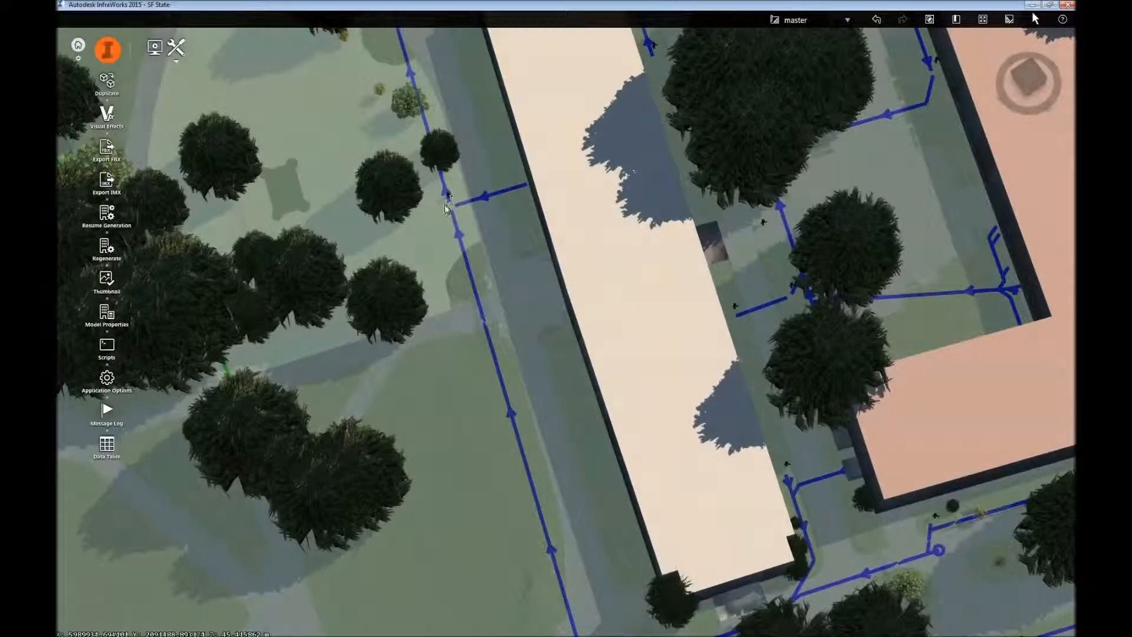
middle_click_drag(702, 508, 326, 164)
middle_click_drag(414, 203, 498, 111)
middle_click_drag(425, 230, 472, 220)
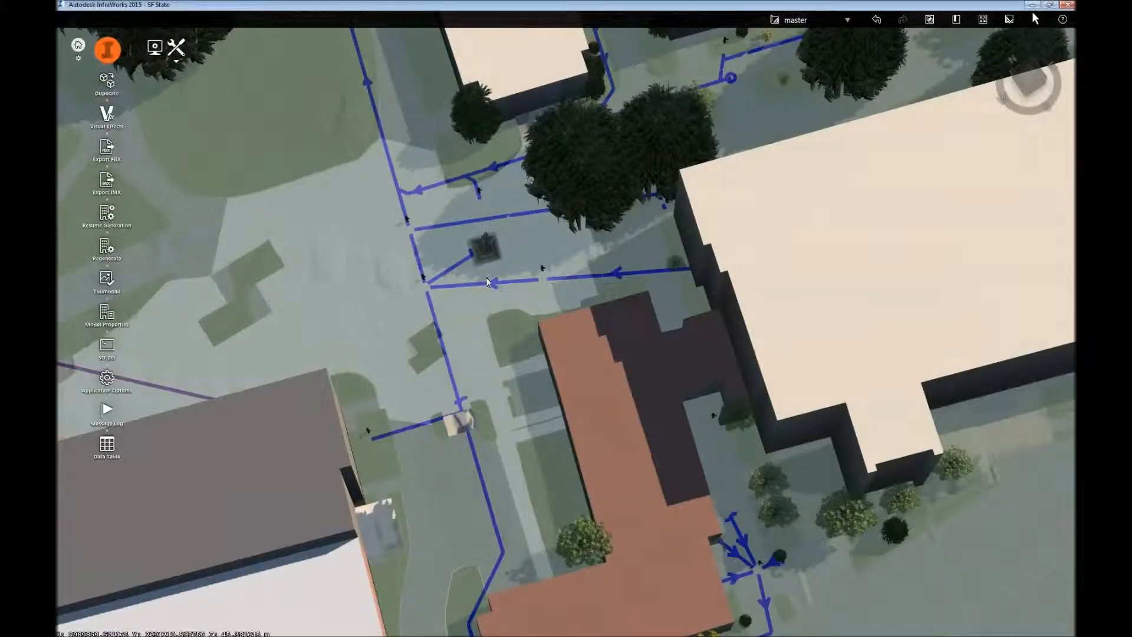
middle_click_drag(302, 539, 593, 308)
middle_click_drag(522, 158, 628, 402)
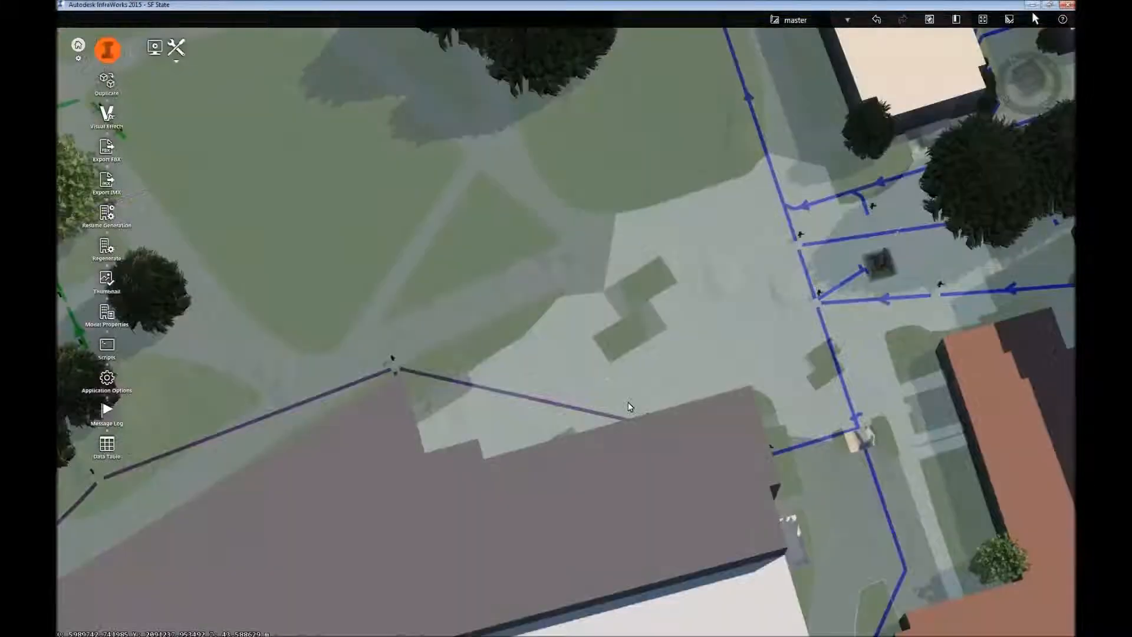
middle_click_drag(308, 299, 464, 370)
scroll(465, 373, "down", 8)
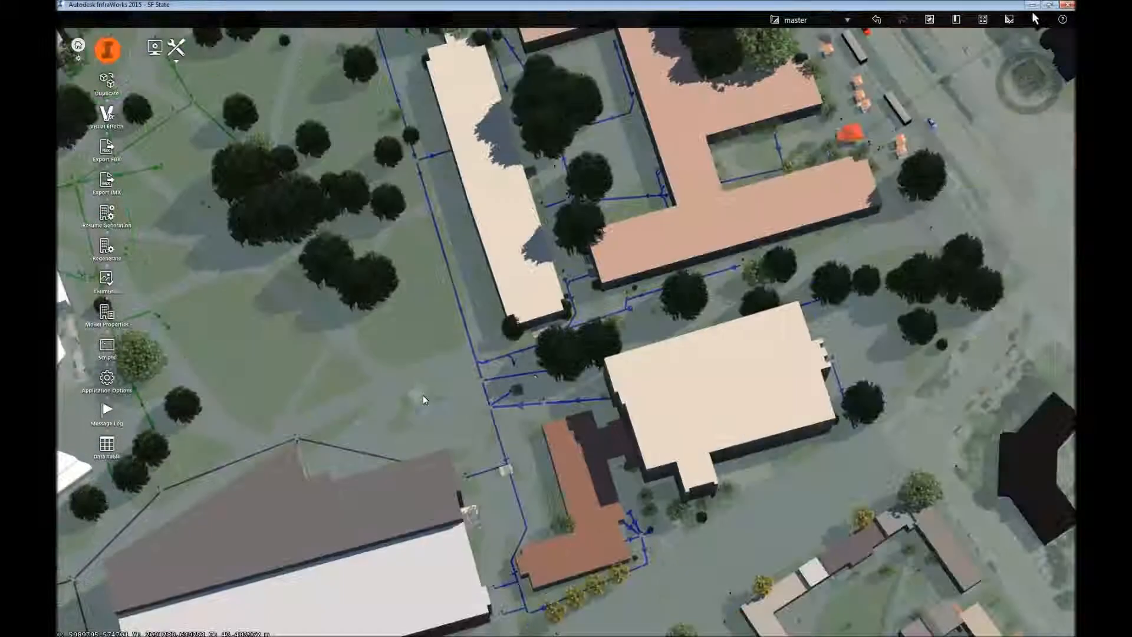
middle_click_drag(423, 396, 649, 307)
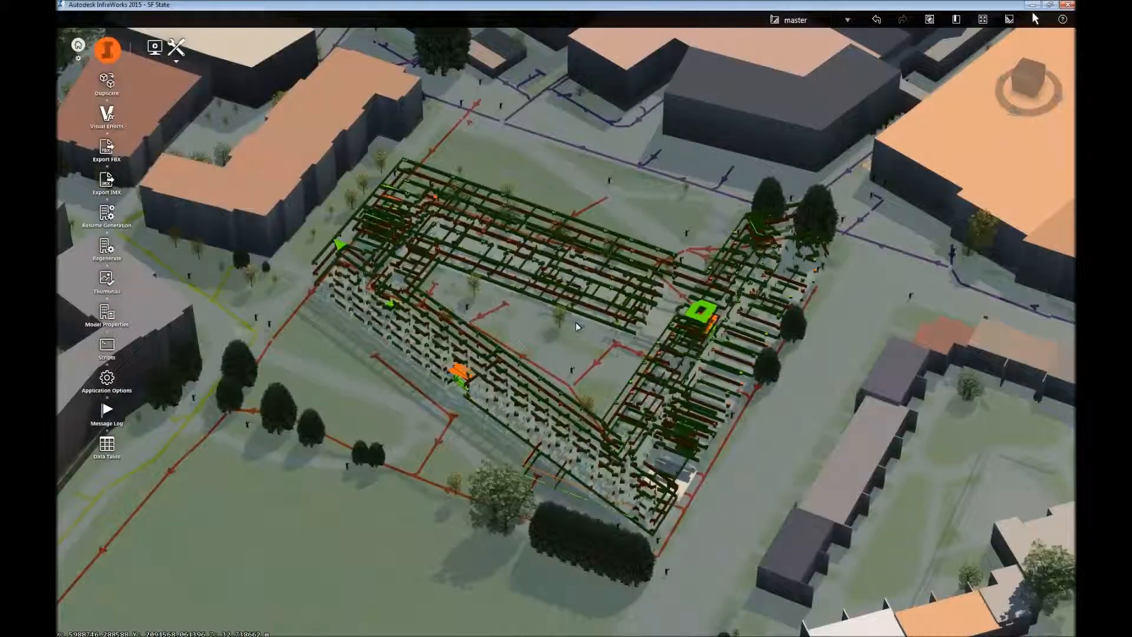
Open the Fourth Floor Plan link from the A-WALL-FULL tooltip of the exposed building and log in to the browser's Facilities Information System.
right_click_drag(576, 322, 579, 359)
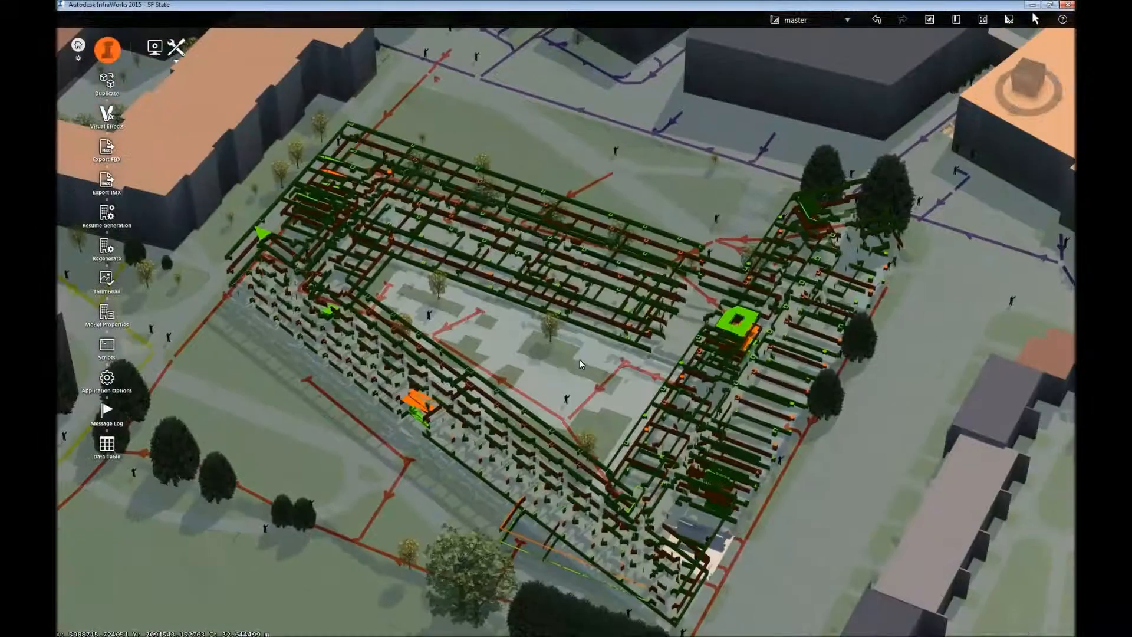
middle_click_drag(555, 331, 552, 325)
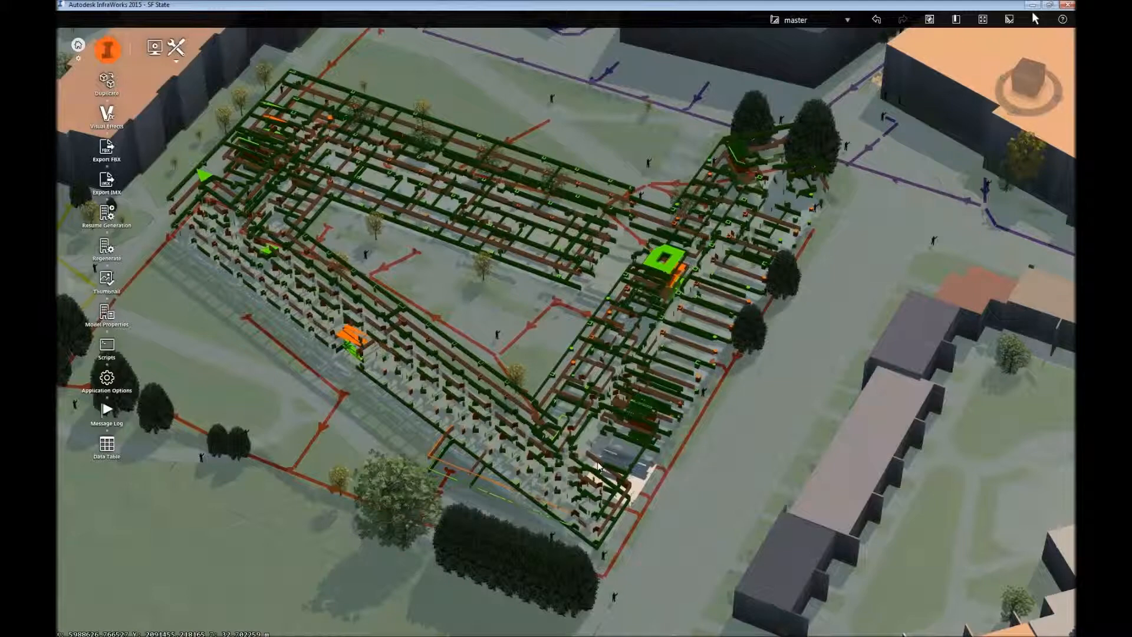
scroll(567, 437, "up", 2)
middle_click_drag(540, 407, 500, 360)
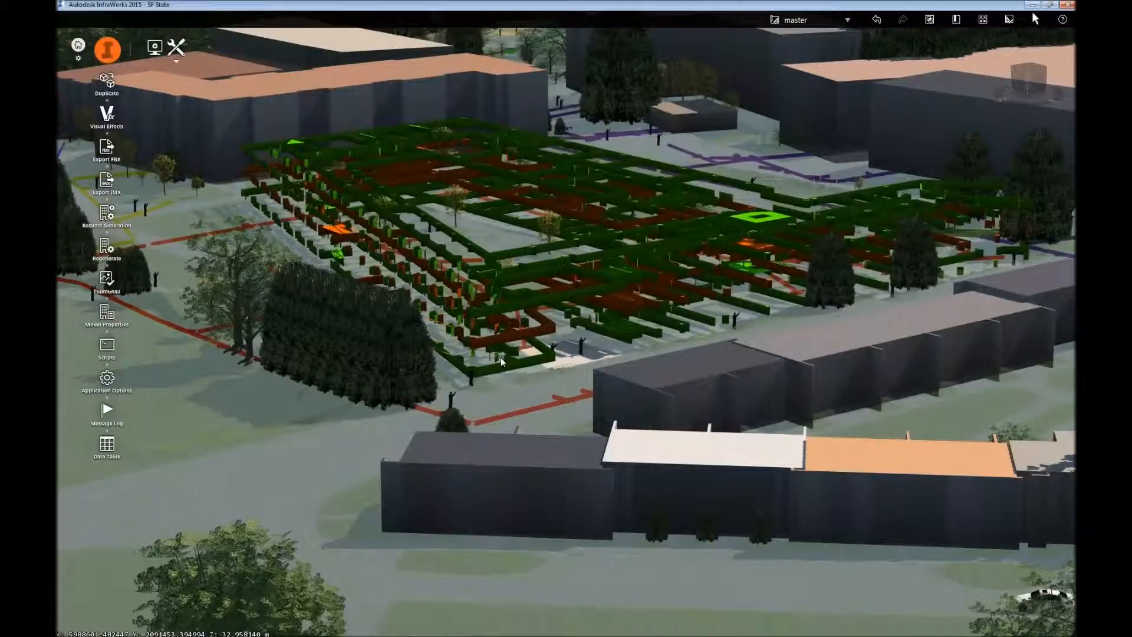
left_click_drag(501, 357, 532, 439)
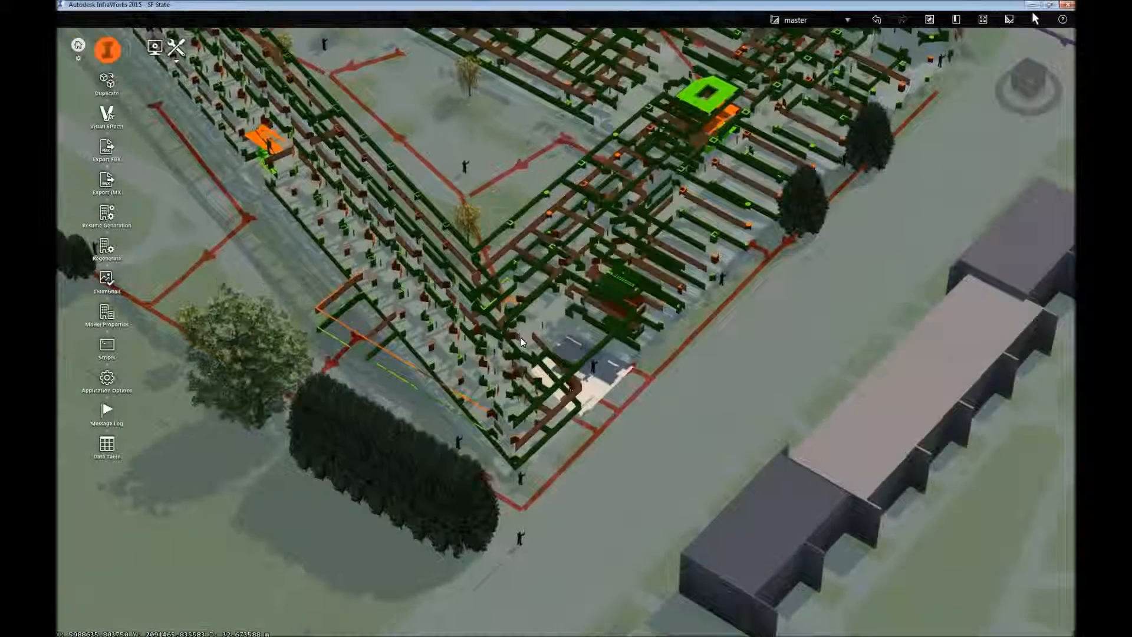
mouse_move(554, 391)
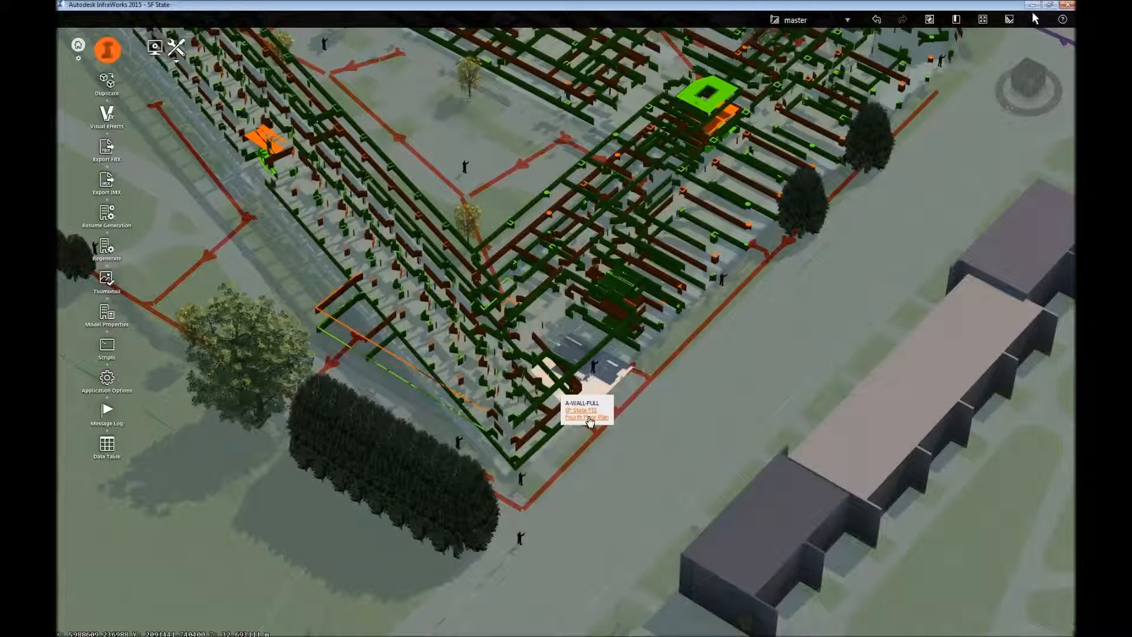
left_click(590, 420)
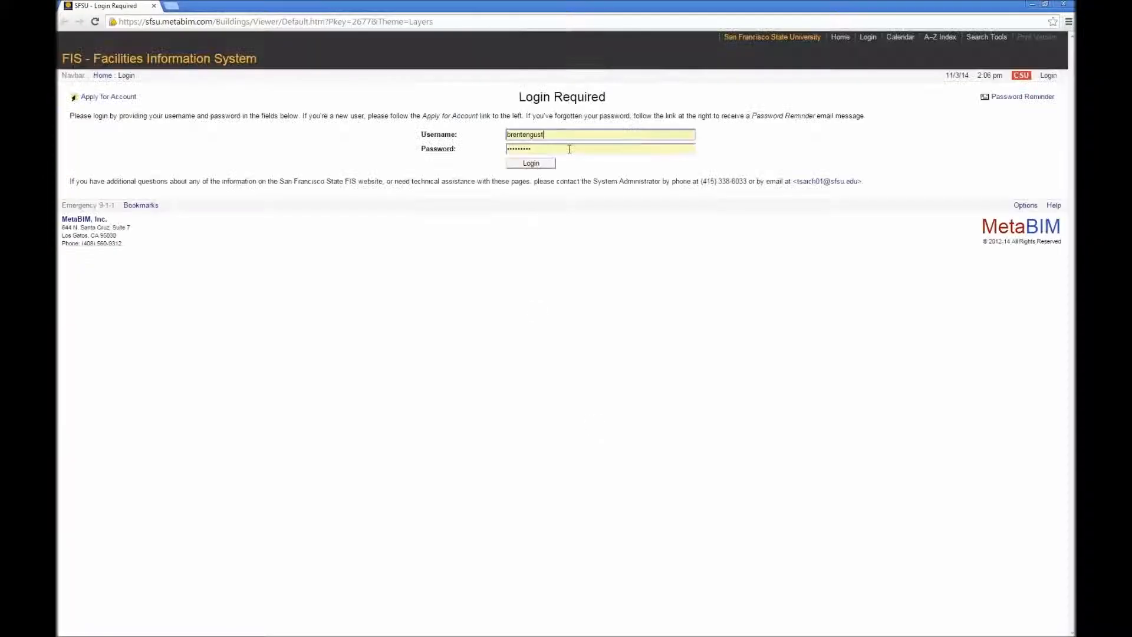
left_click(553, 165)
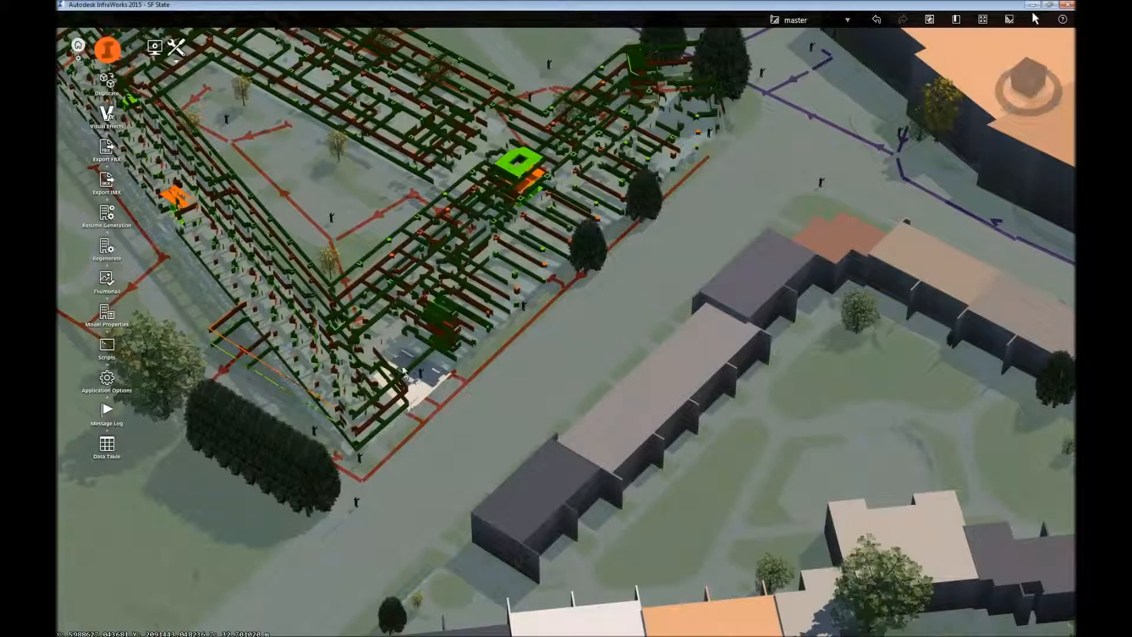
Return to InfraWorks and examine the surroundings of the exposed building and its red storm drain lines.
scroll(403, 368, "down", 3)
left_click_drag(348, 389, 314, 402)
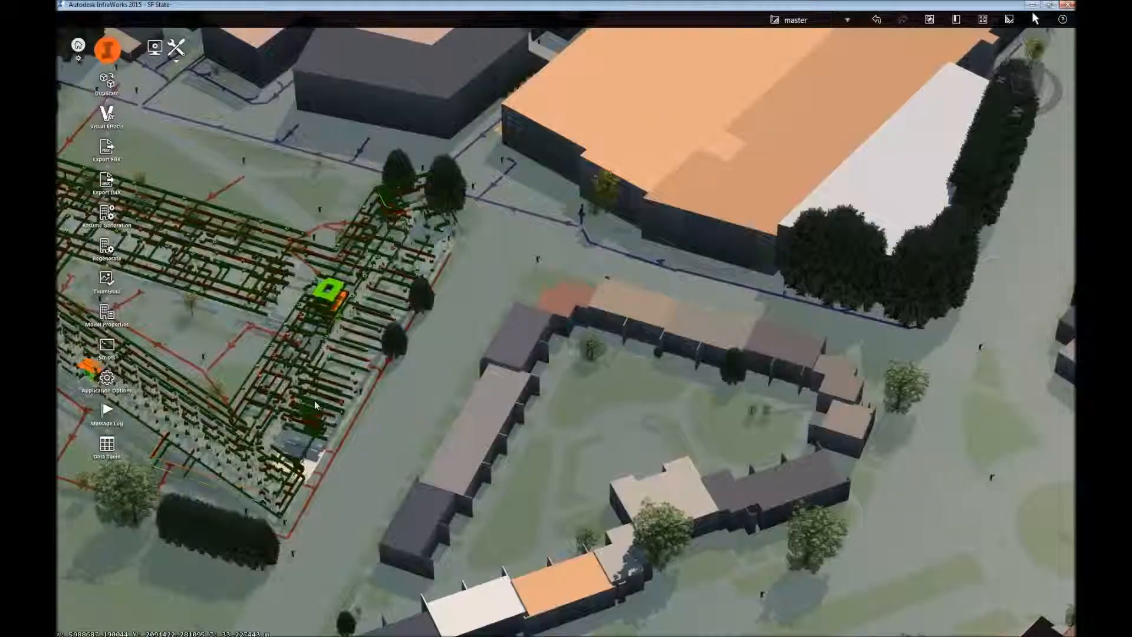
scroll(314, 402, "down", 2)
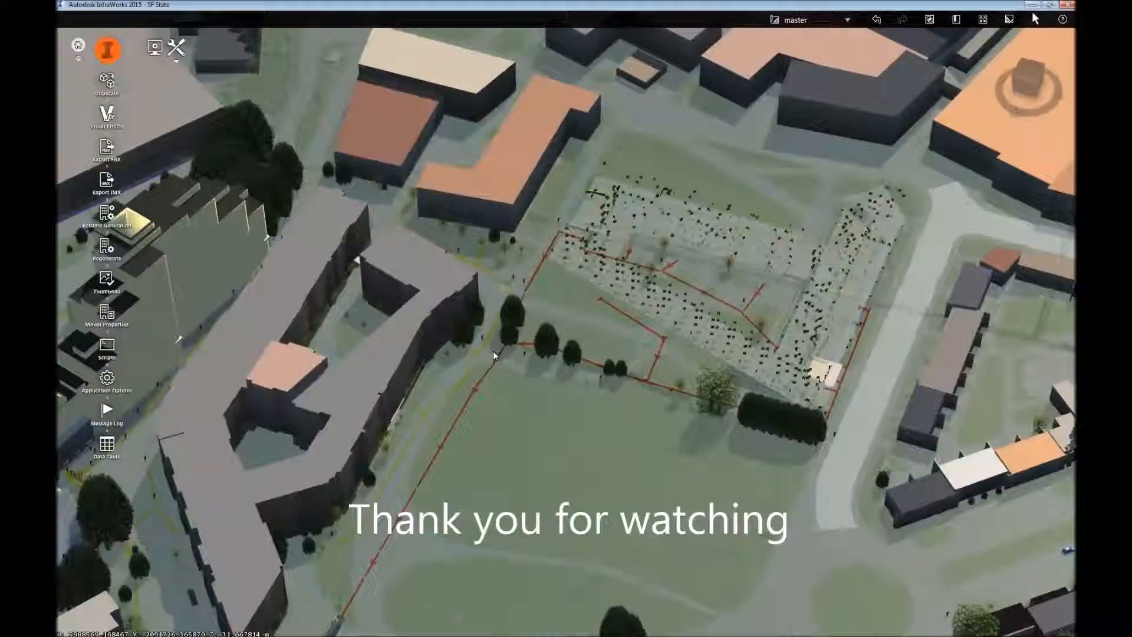